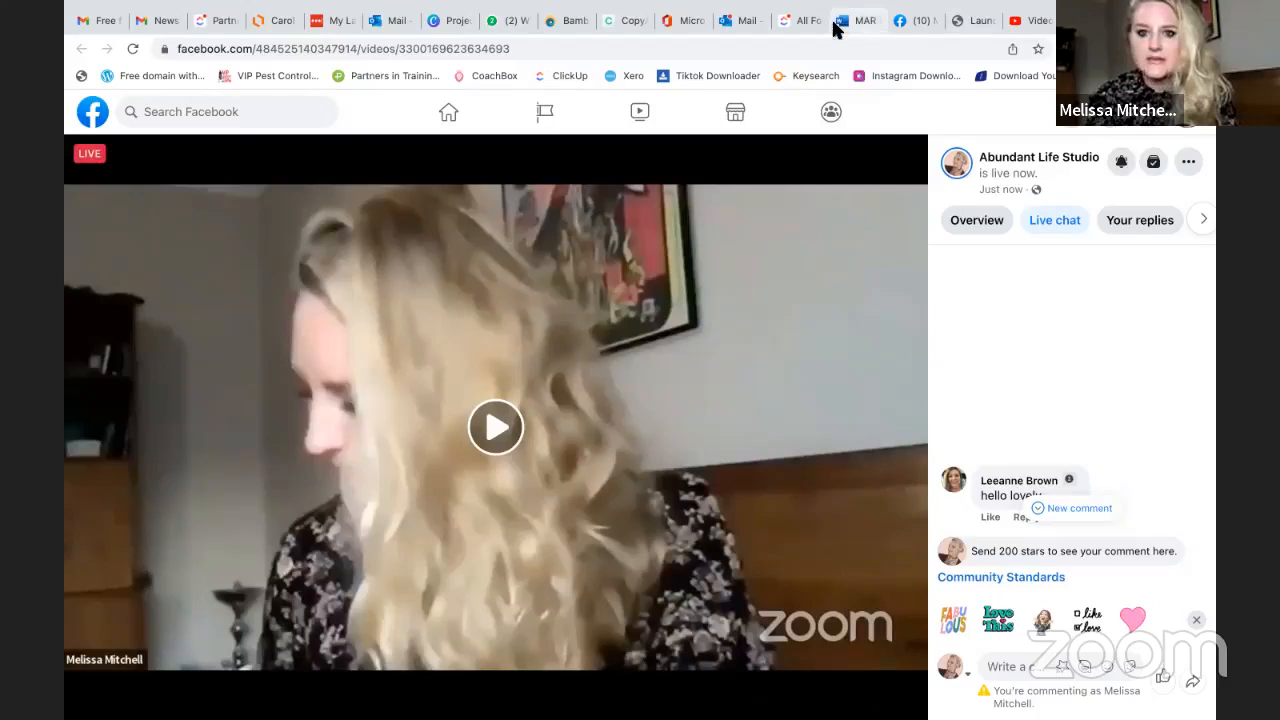
Switch to the Canva projects page and check the account's settings and team options.
{"action": "left_click", "coordinate": [447, 22]}
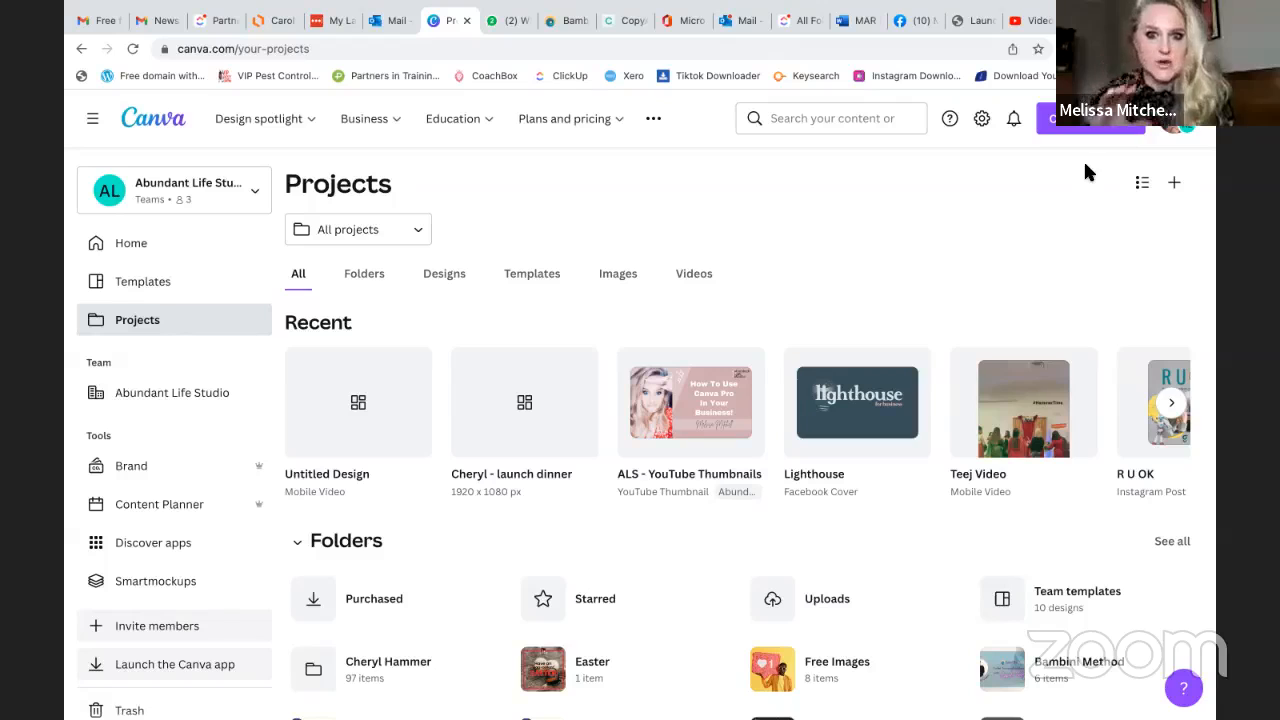
{"action": "left_click", "coordinate": [1171, 131]}
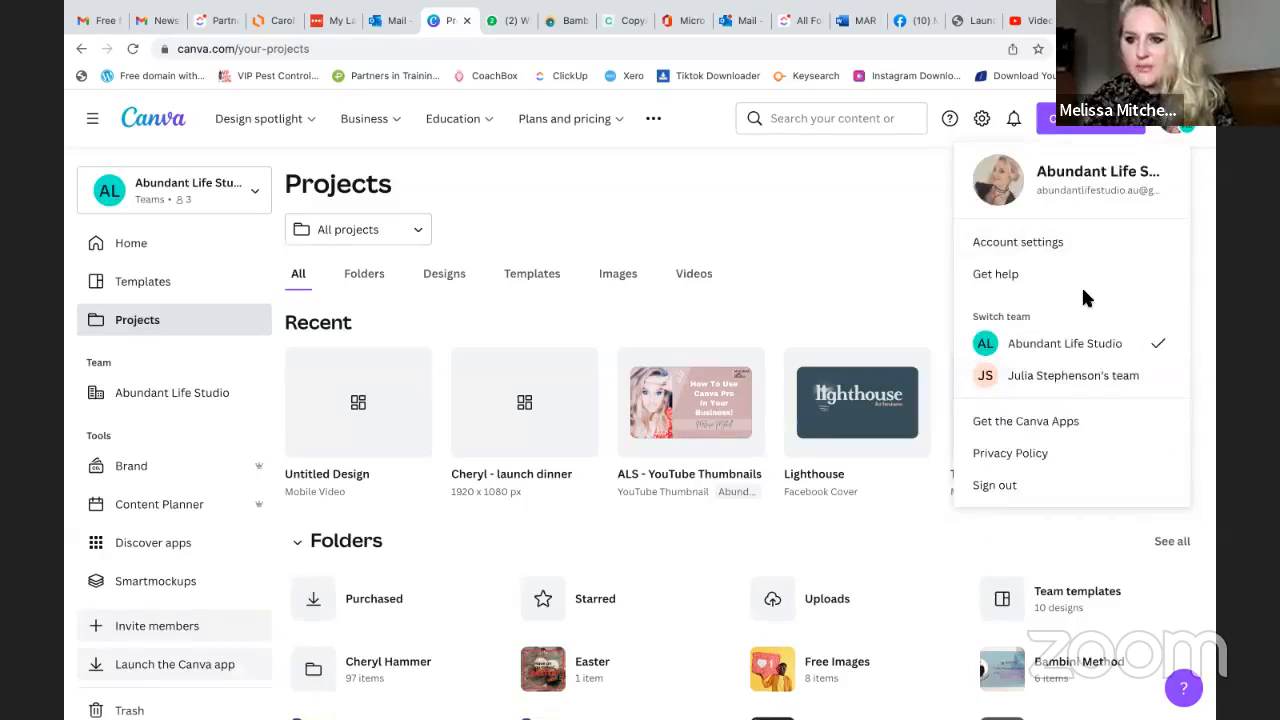
{"action": "left_click", "coordinate": [1174, 130]}
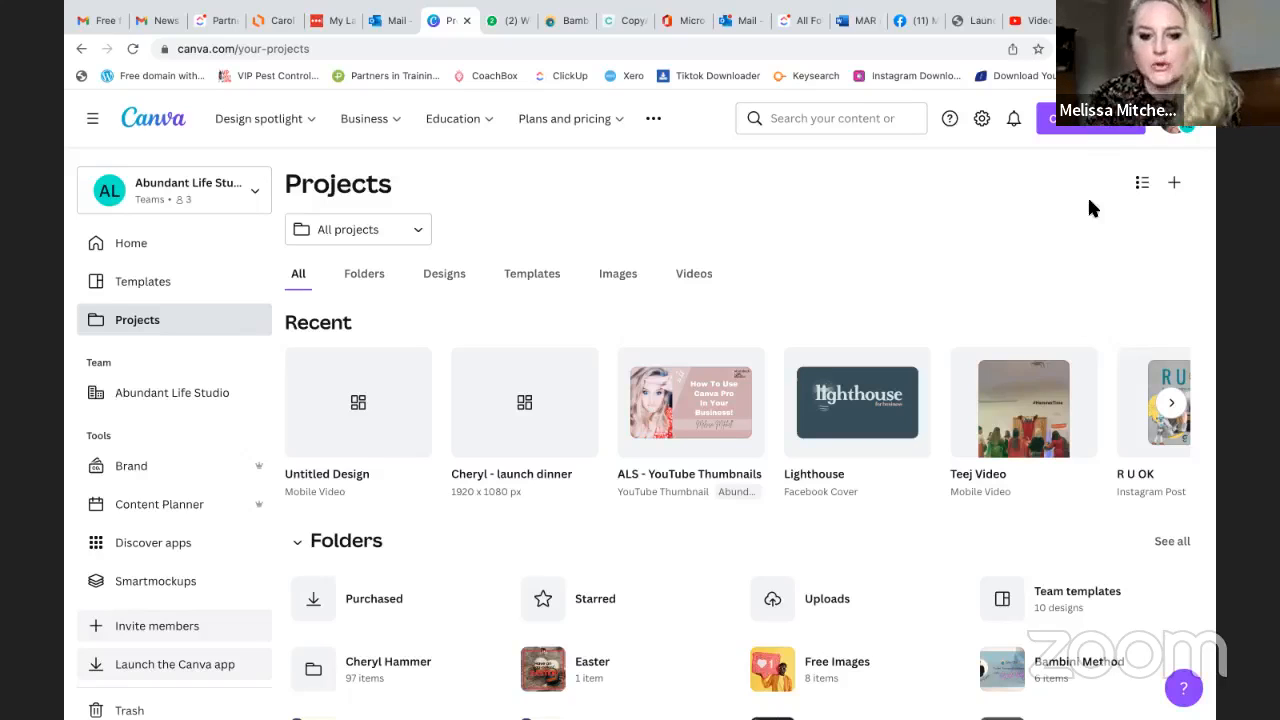
Open the ALS - YouTube Thumbnails design, review its resize options, and leave for the home page.
{"action": "left_click", "coordinate": [708, 420]}
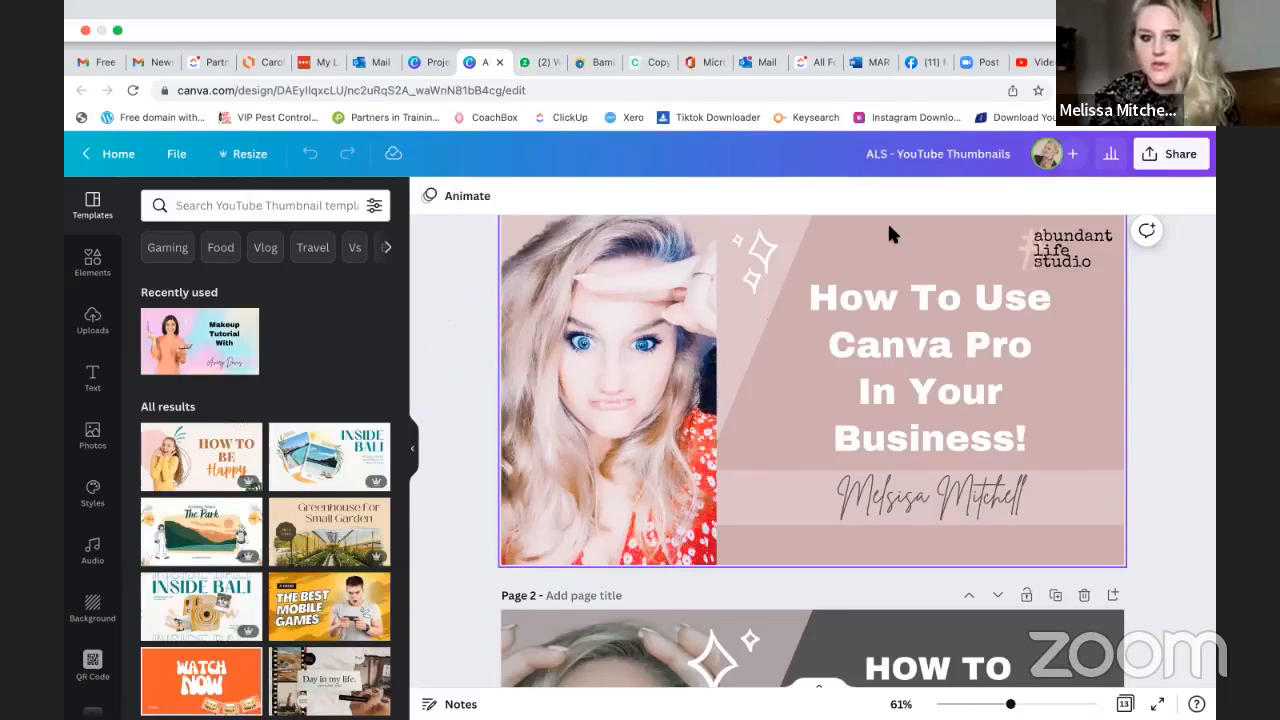
{"action": "left_click", "coordinate": [258, 154]}
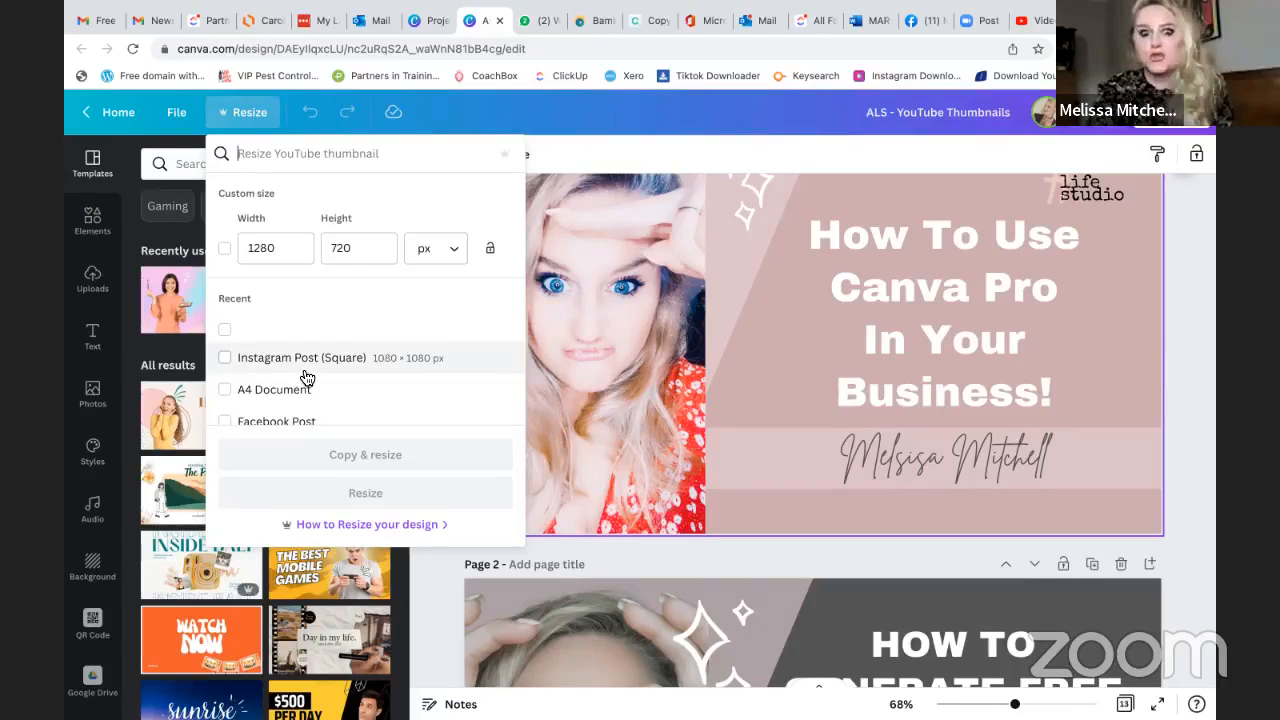
{"action": "left_click", "coordinate": [1190, 264]}
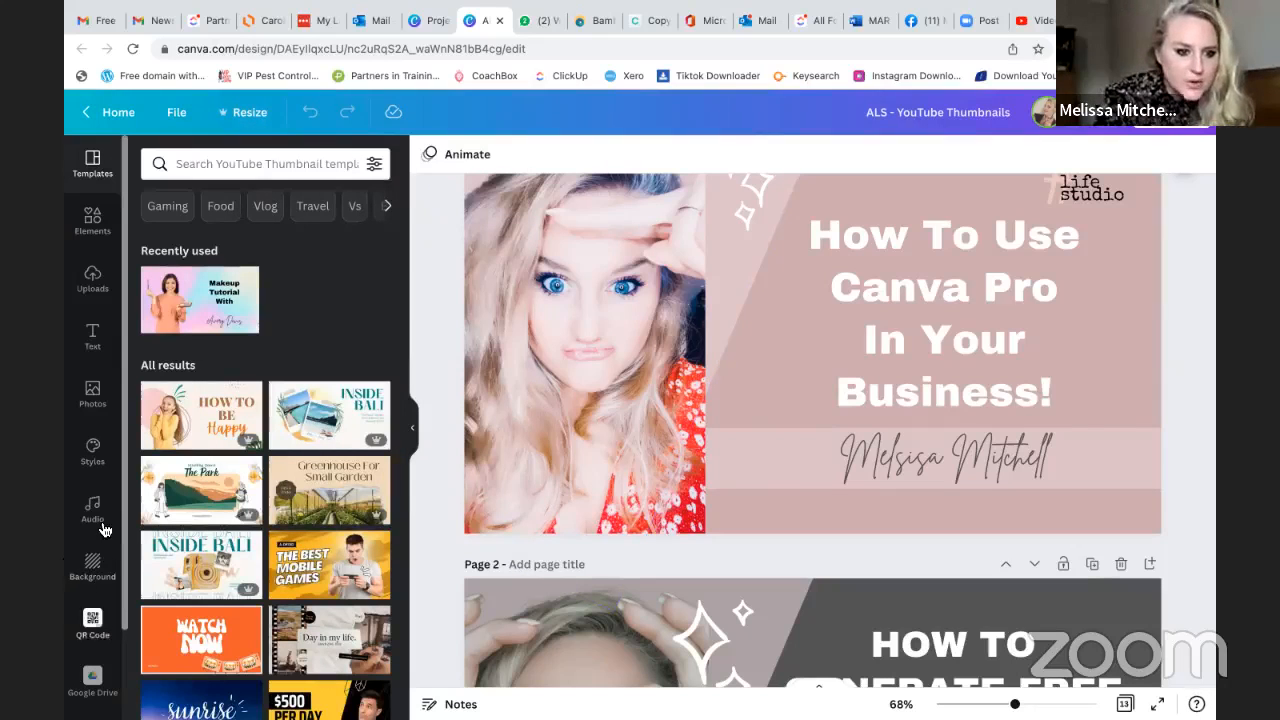
{"action": "left_click", "coordinate": [114, 118]}
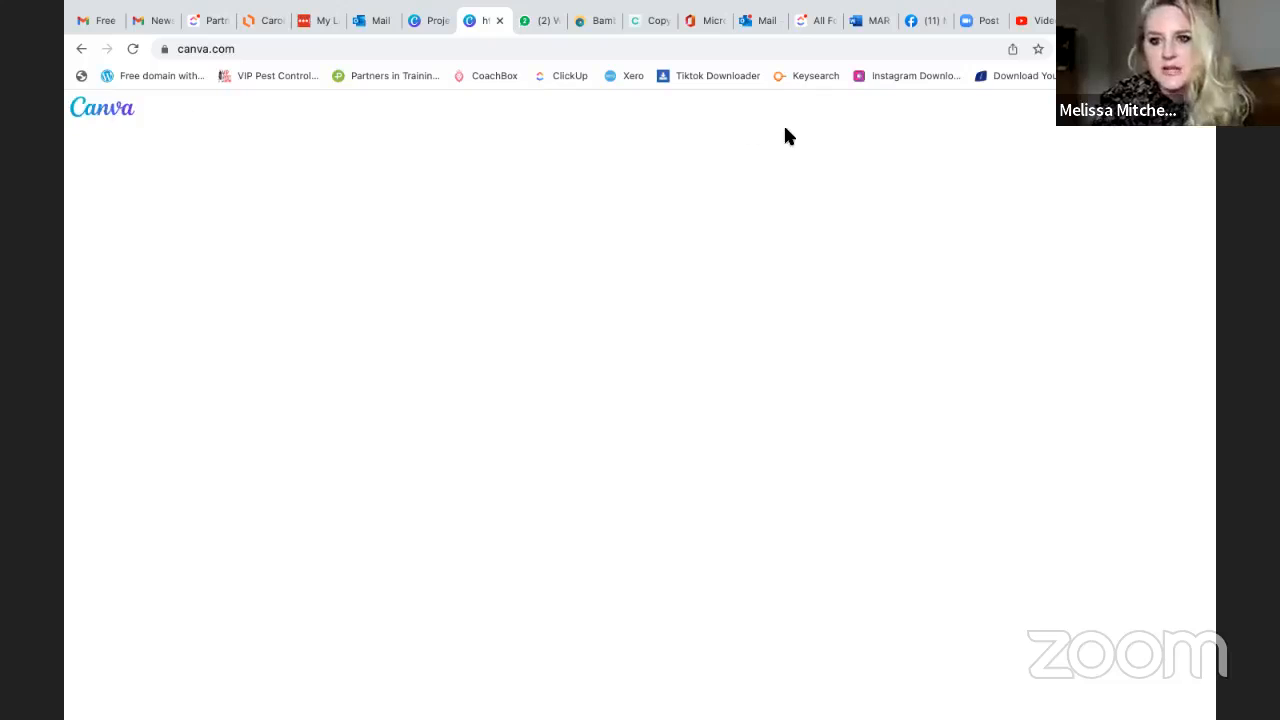
Open the Abundant Life Studio brand kit and examine its logos, colours and fonts.
{"action": "left_click", "coordinate": [422, 21]}
{"action": "left_click", "coordinate": [163, 467]}
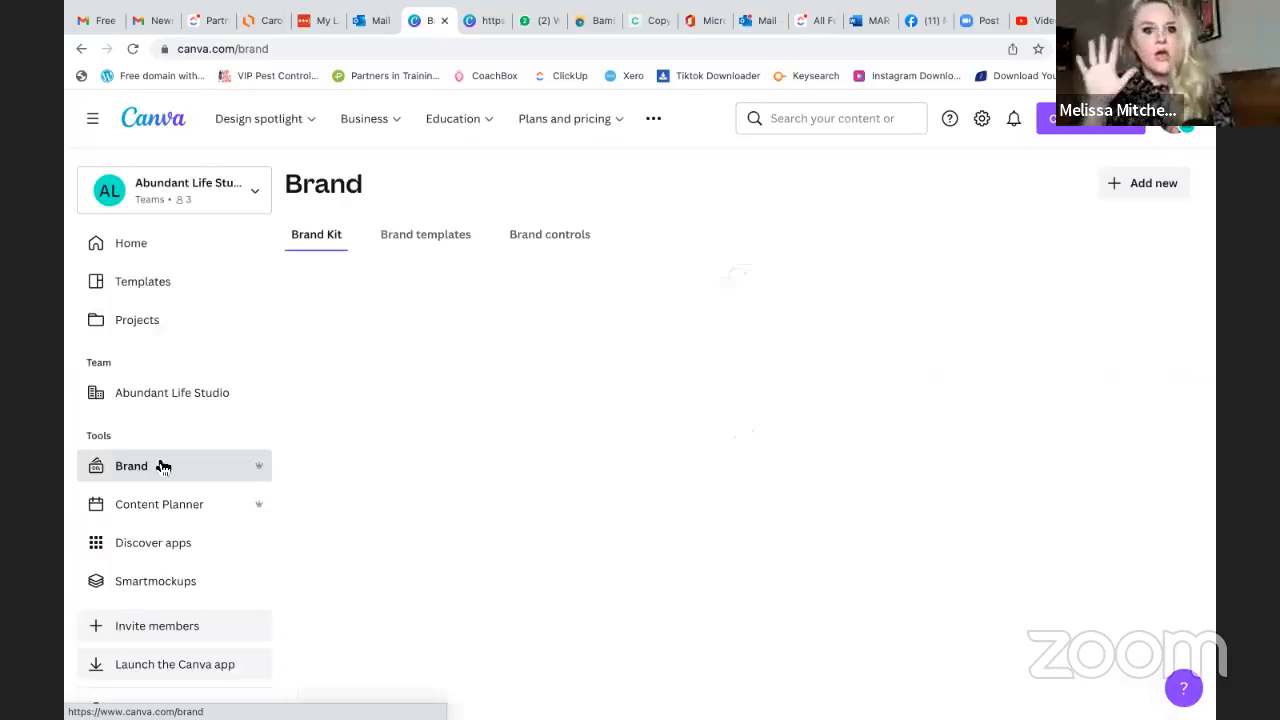
{"action": "left_click", "coordinate": [697, 364]}
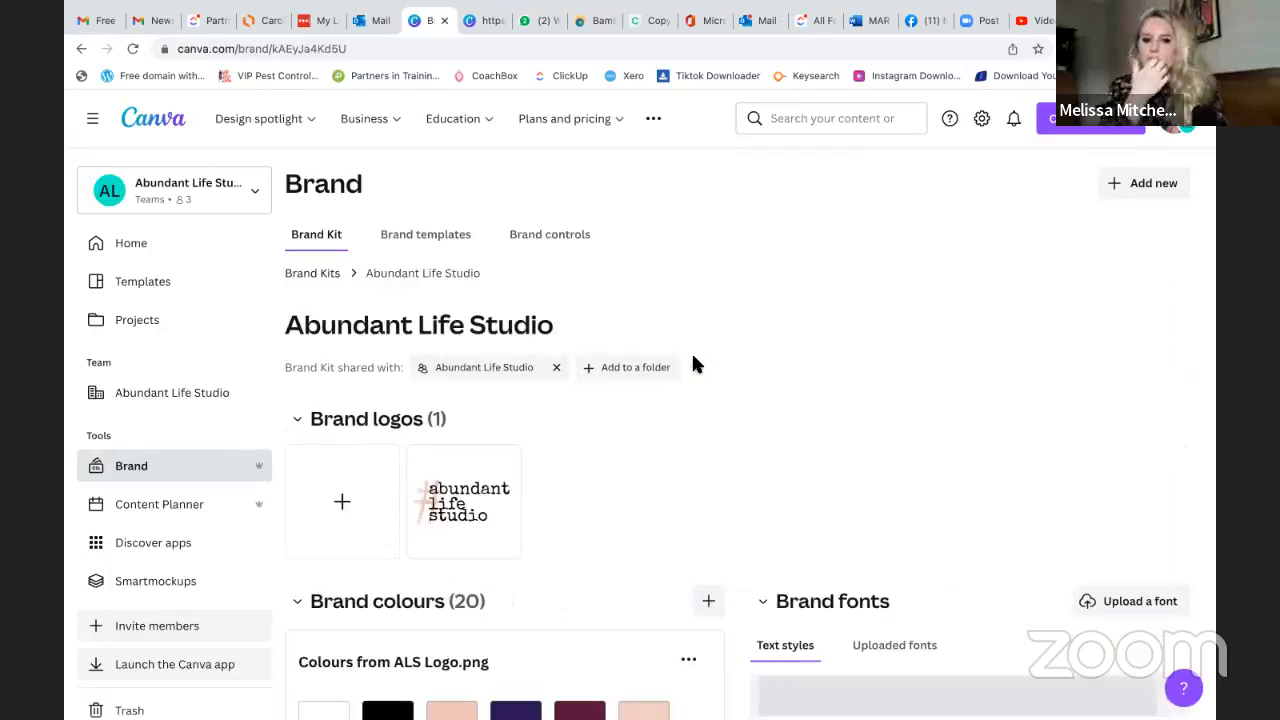
{"action": "scroll", "coordinate": [897, 374], "scroll_direction": "down", "scroll_amount": 3}
{"action": "mouse_move", "coordinate": [499, 318]}
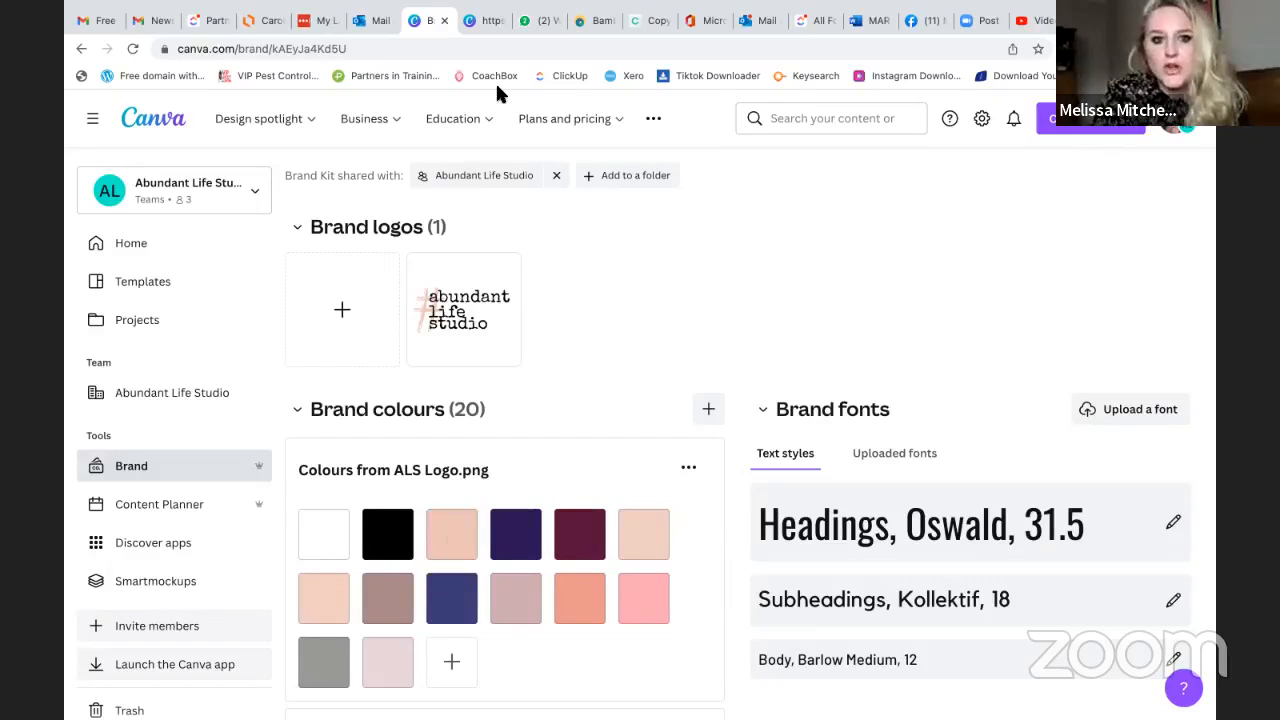
Return to the list of brand kits and open the VIP Pest Control kit to view its logos and colours.
{"action": "left_click", "coordinate": [481, 20]}
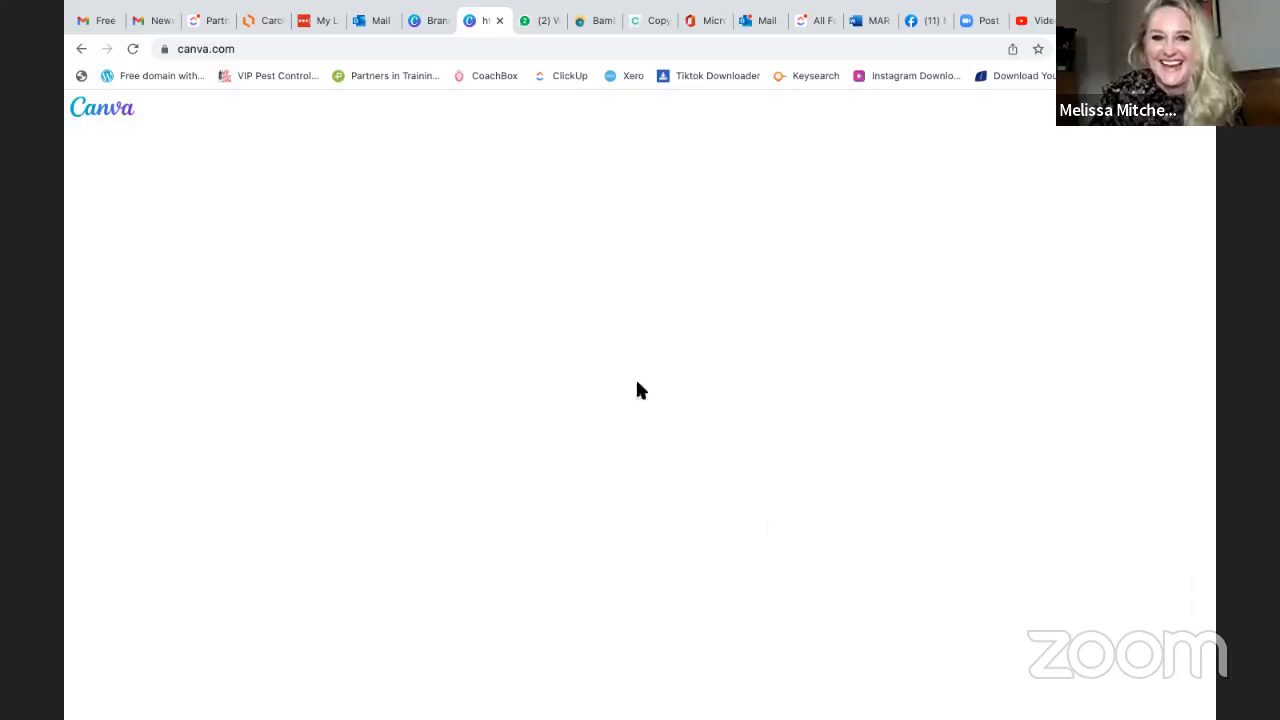
{"action": "left_click", "coordinate": [437, 22]}
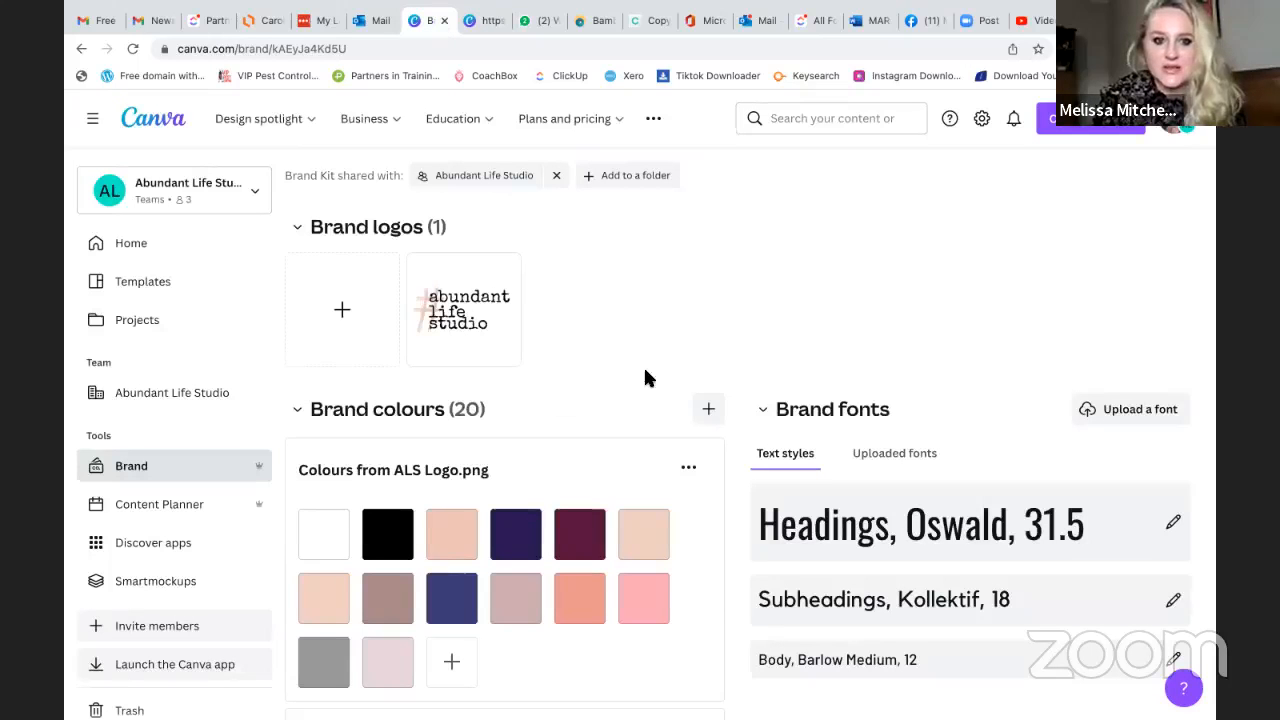
{"action": "left_click", "coordinate": [80, 49]}
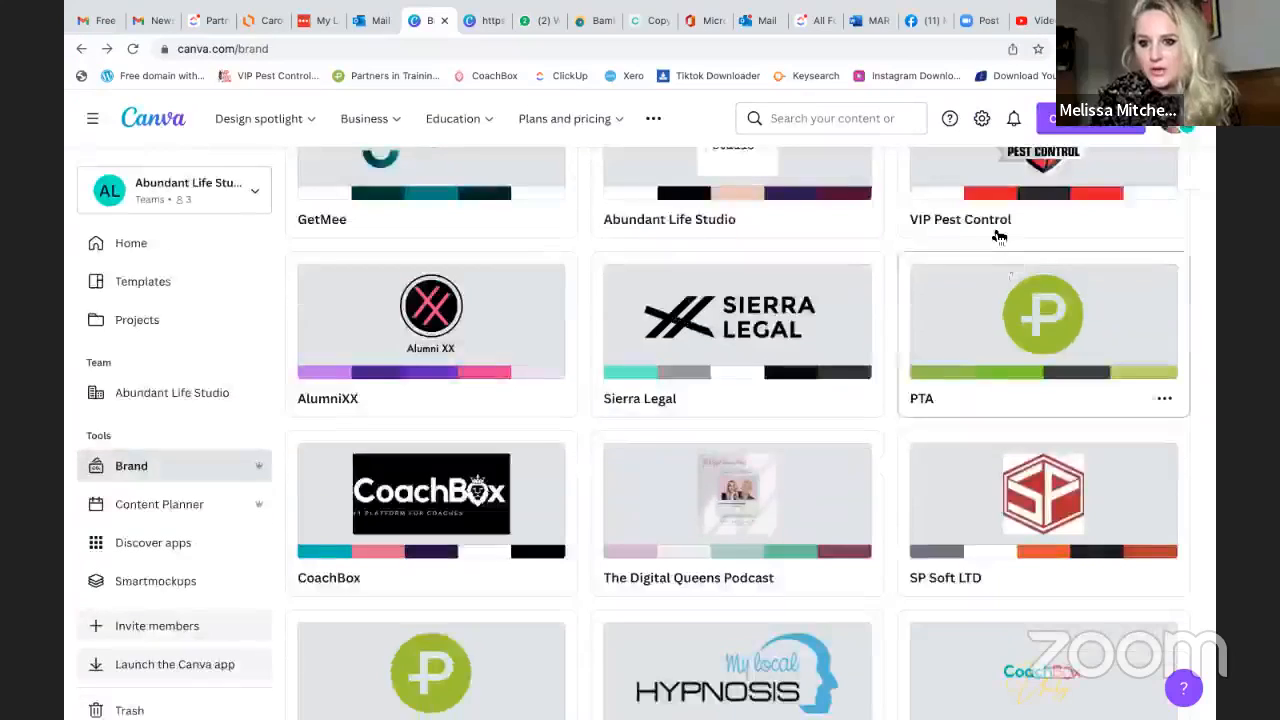
{"action": "left_click", "coordinate": [995, 230]}
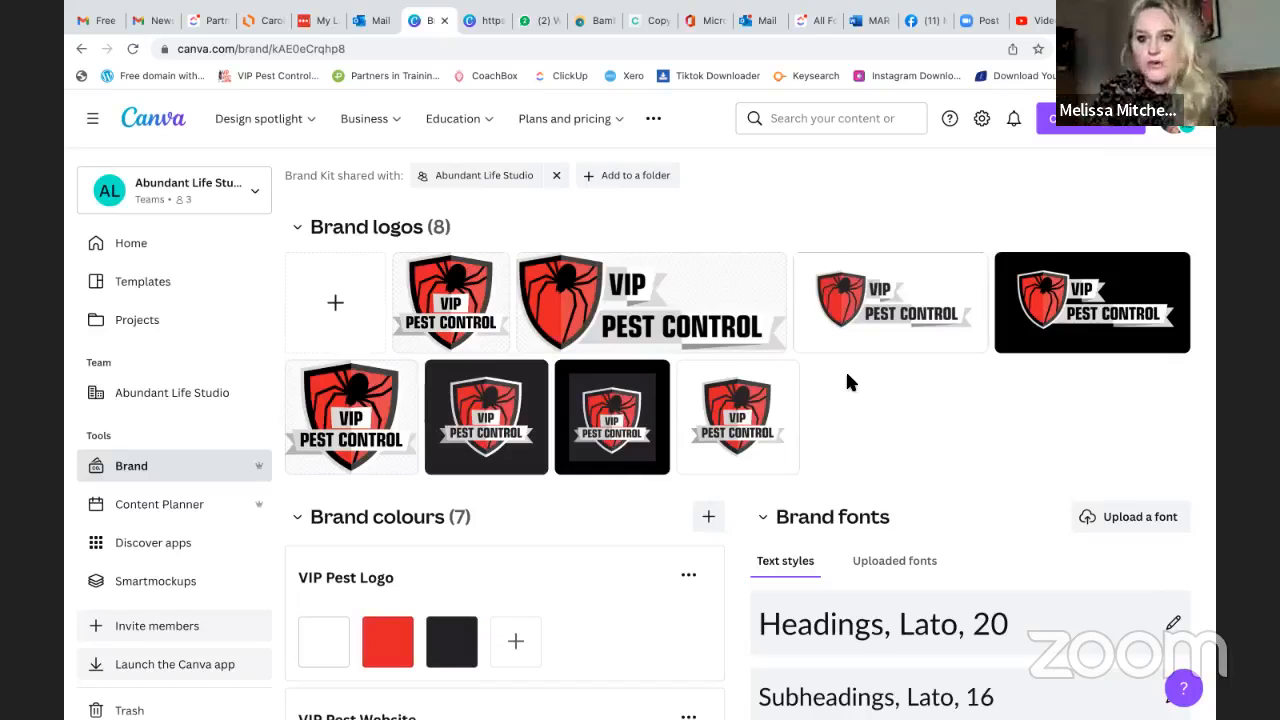
Go back to the projects list and reopen the ALS - YouTube Thumbnails design.
{"action": "left_click", "coordinate": [168, 144]}
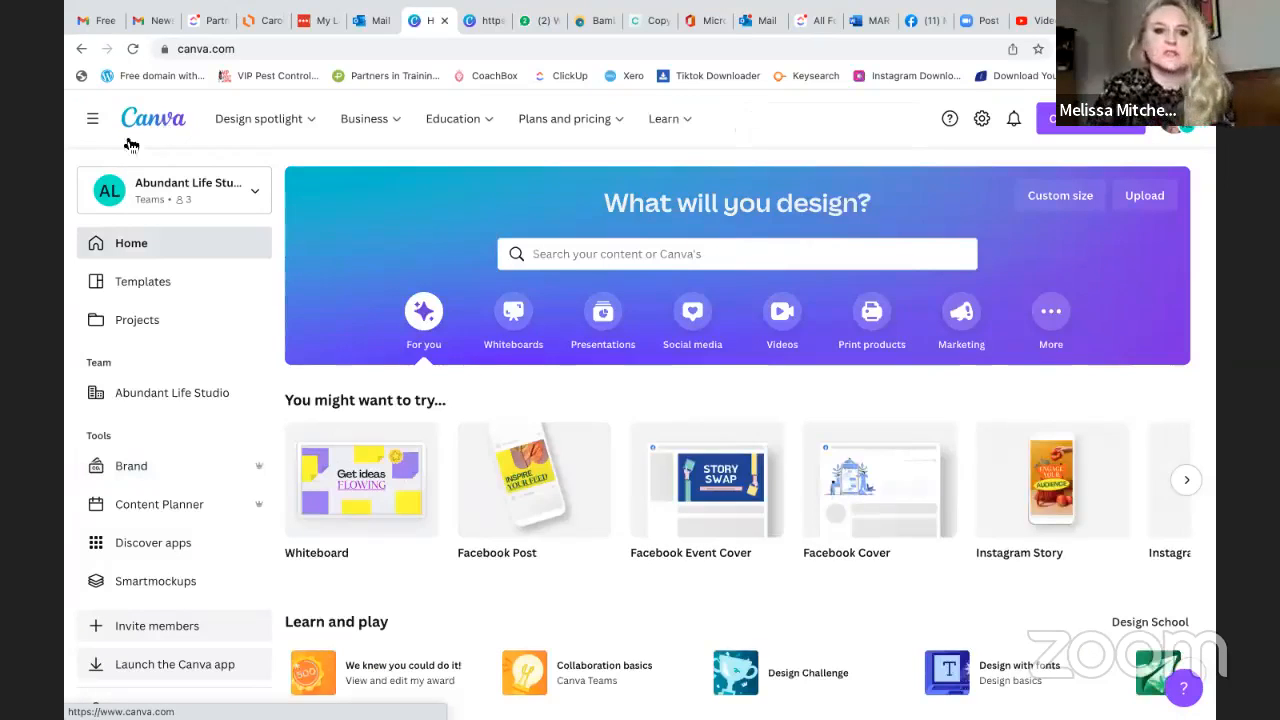
{"action": "left_click", "coordinate": [137, 320]}
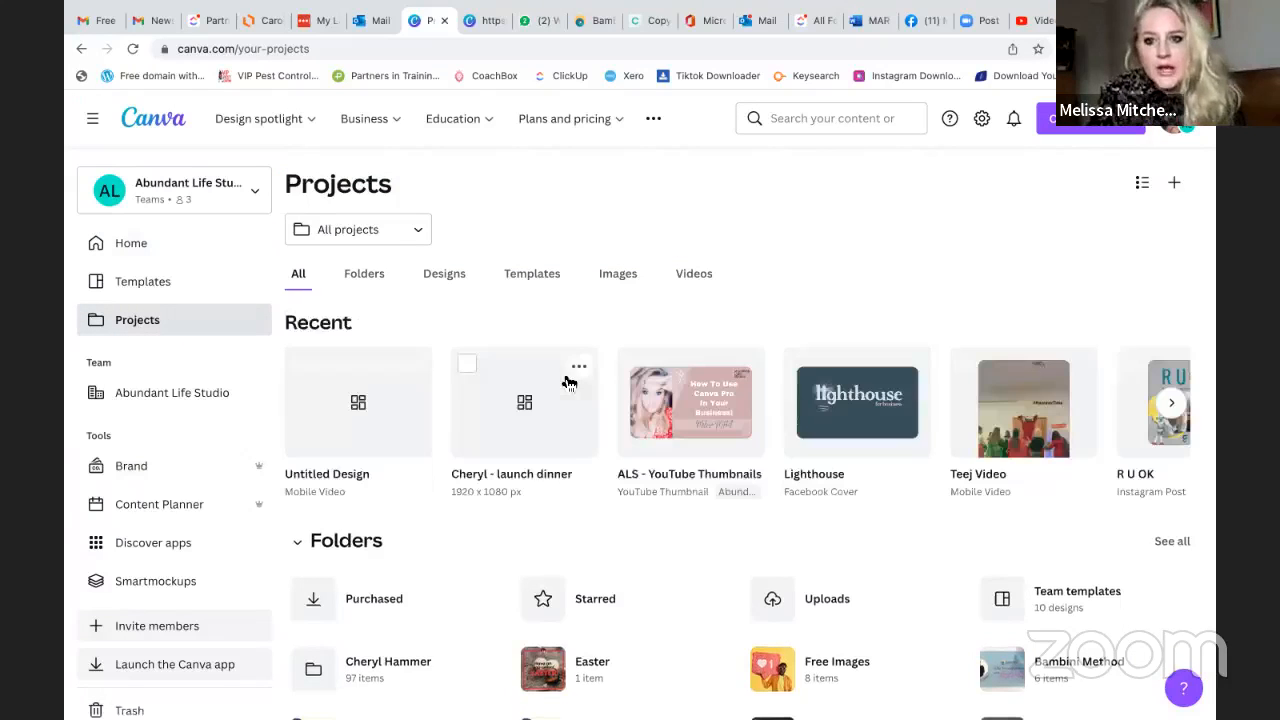
{"action": "left_click", "coordinate": [737, 425]}
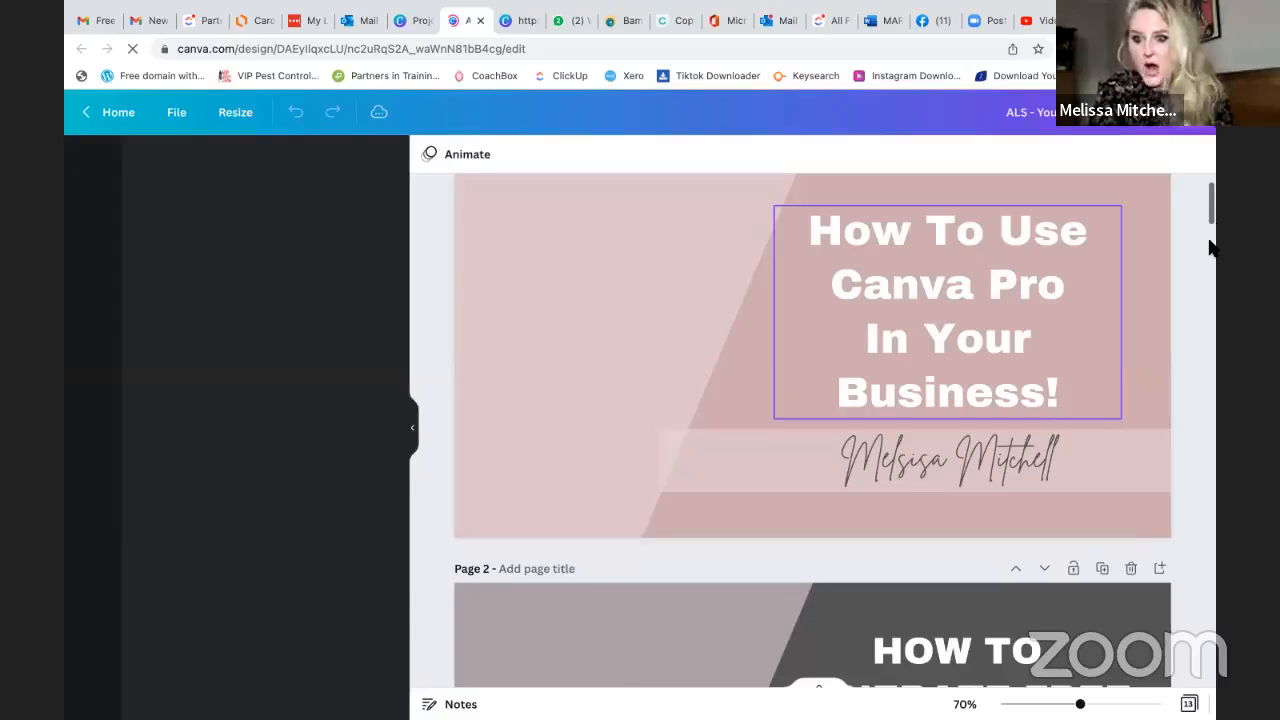
Duplicate page 2, the "How to generate free leads from your social media accounts!" thumbnail.
{"action": "scroll", "coordinate": [1210, 247], "scroll_direction": "down", "scroll_amount": 3}
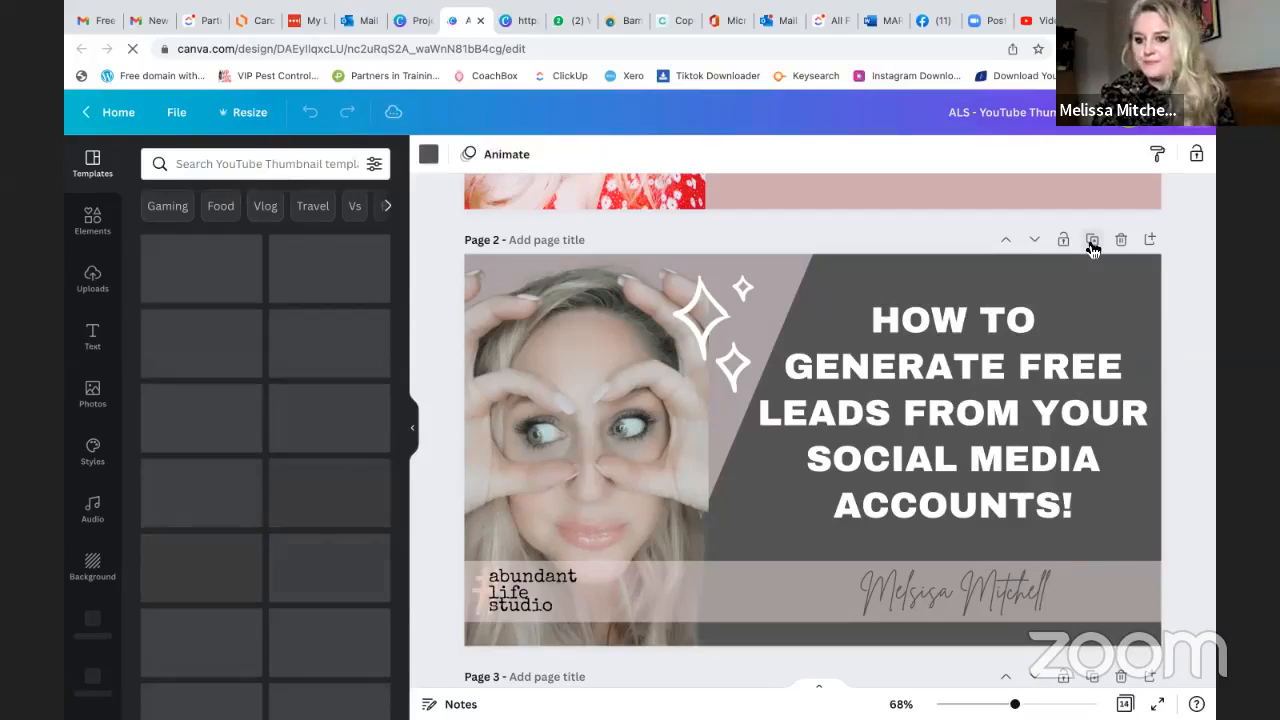
{"action": "left_click", "coordinate": [1092, 241]}
{"action": "scroll", "coordinate": [1210, 272], "scroll_direction": "down", "scroll_amount": 5}
{"action": "scroll", "coordinate": [1208, 275], "scroll_direction": "up", "scroll_amount": 4}
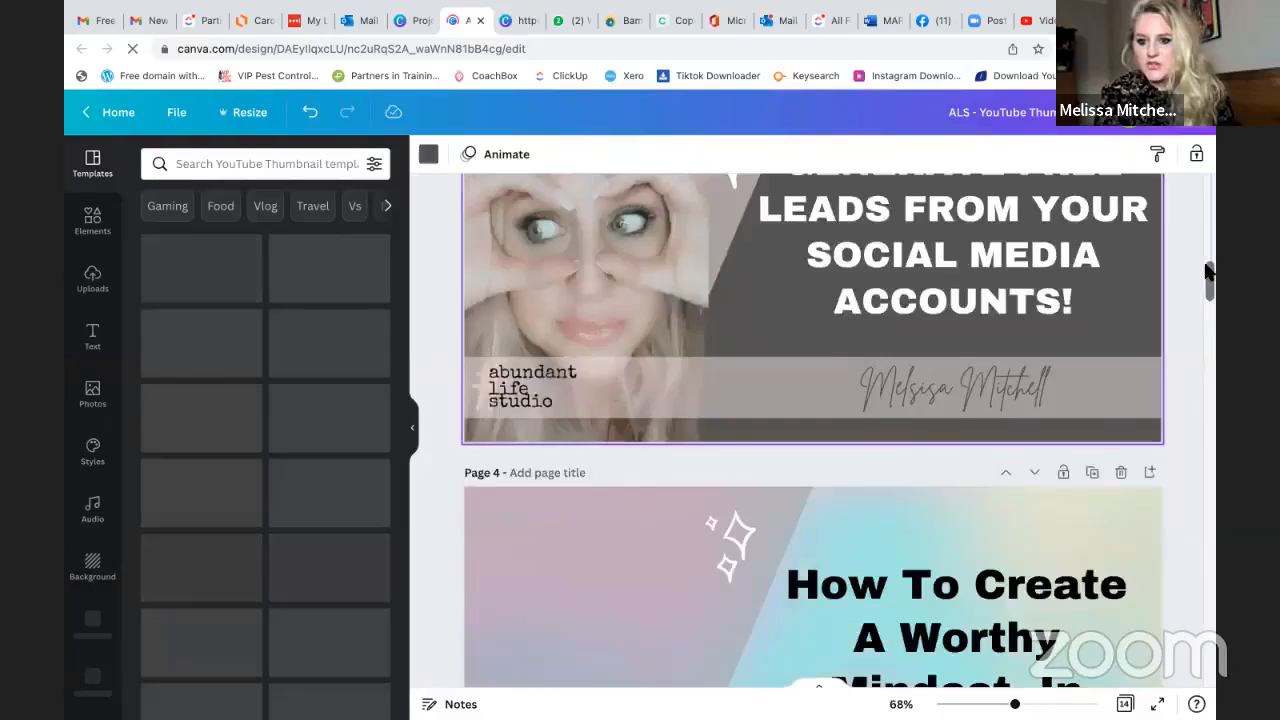
{"action": "scroll", "coordinate": [1203, 250], "scroll_direction": "up", "scroll_amount": 3}
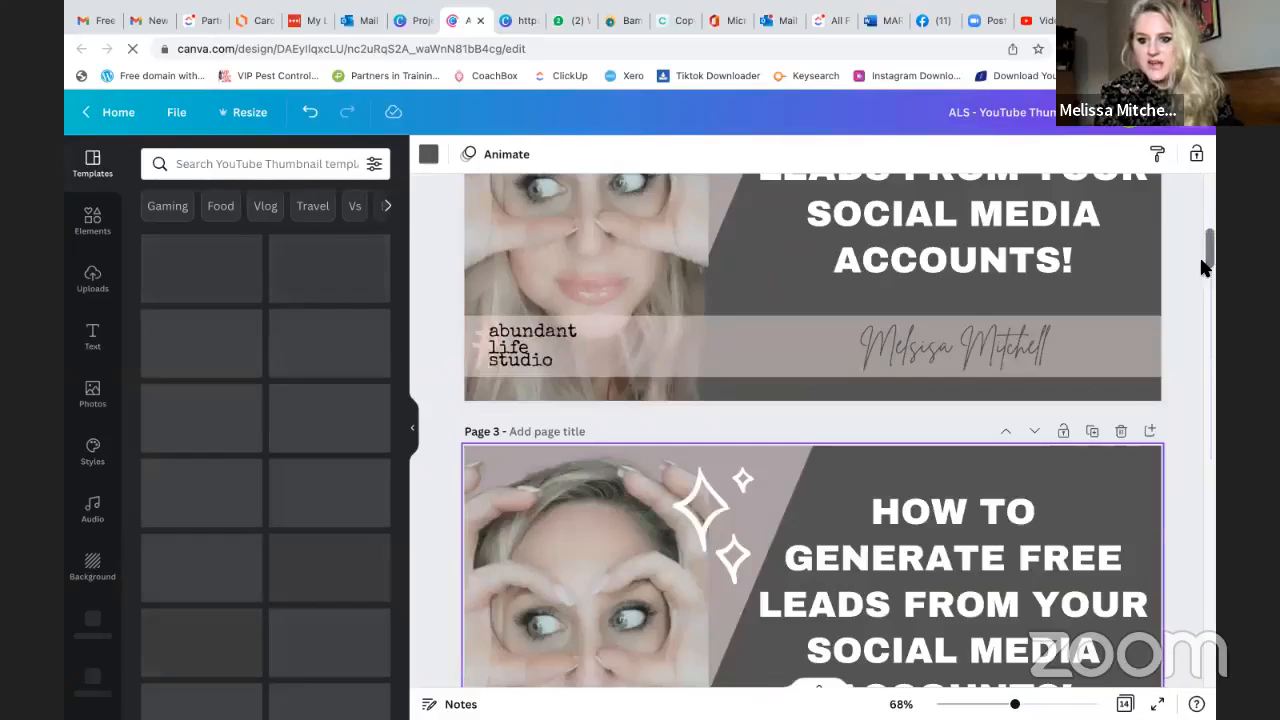
{"action": "scroll", "coordinate": [1205, 270], "scroll_direction": "down", "scroll_amount": 1}
{"action": "scroll", "coordinate": [1203, 275], "scroll_direction": "down", "scroll_amount": 3}
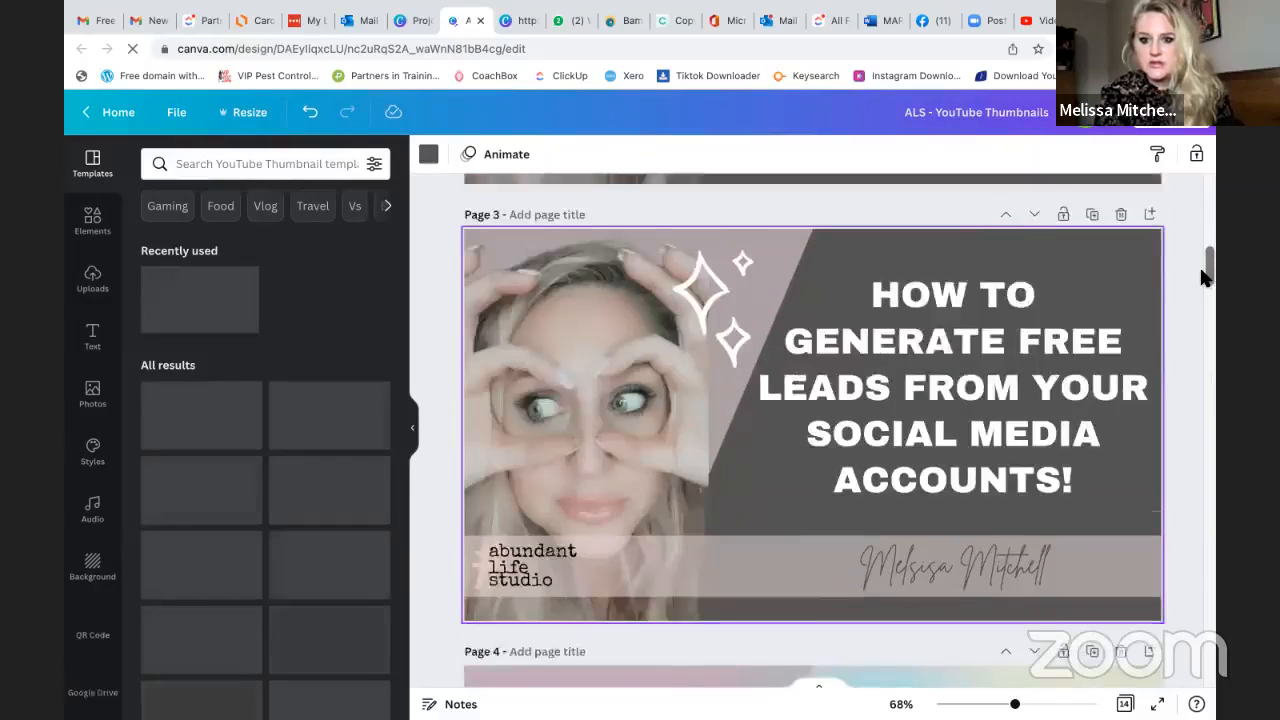
{"action": "scroll", "coordinate": [1205, 265], "scroll_direction": "up", "scroll_amount": 1}
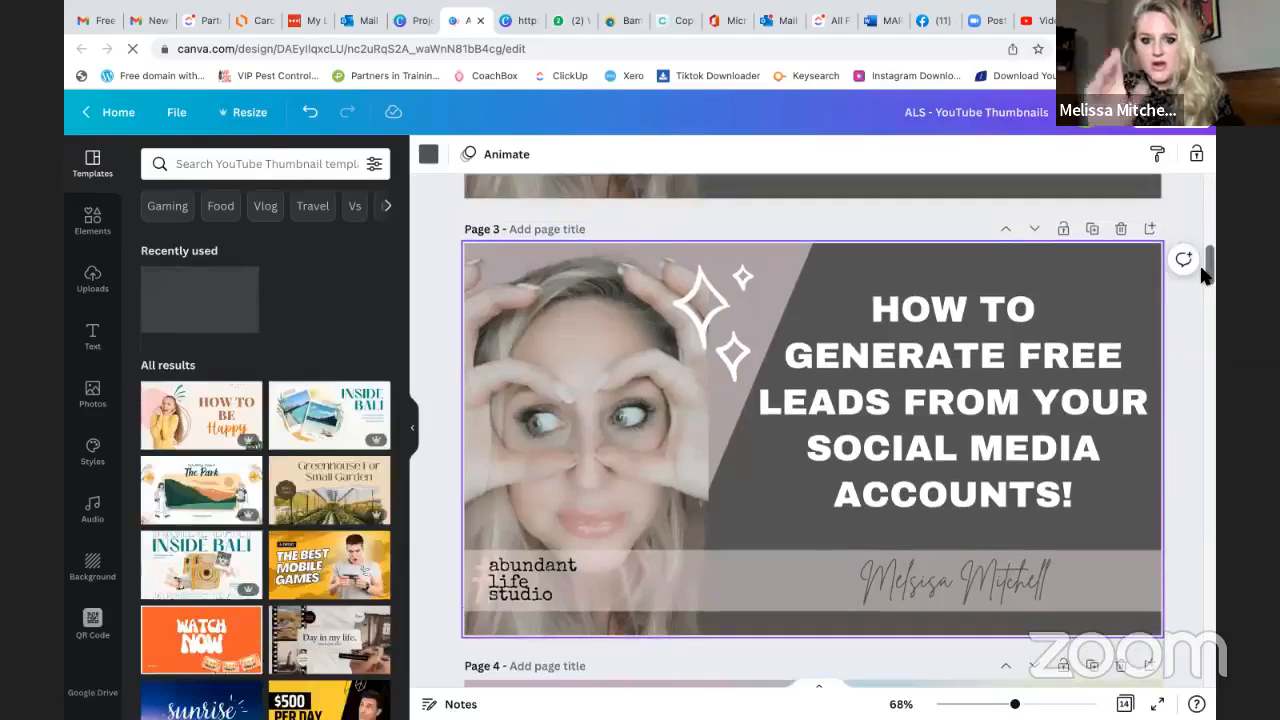
Delete the portrait on page 3, then move the sparkles to the bottom centre and the headline to the page's left side.
{"action": "left_click", "coordinate": [597, 404]}
{"action": "key", "text": "Delete"}
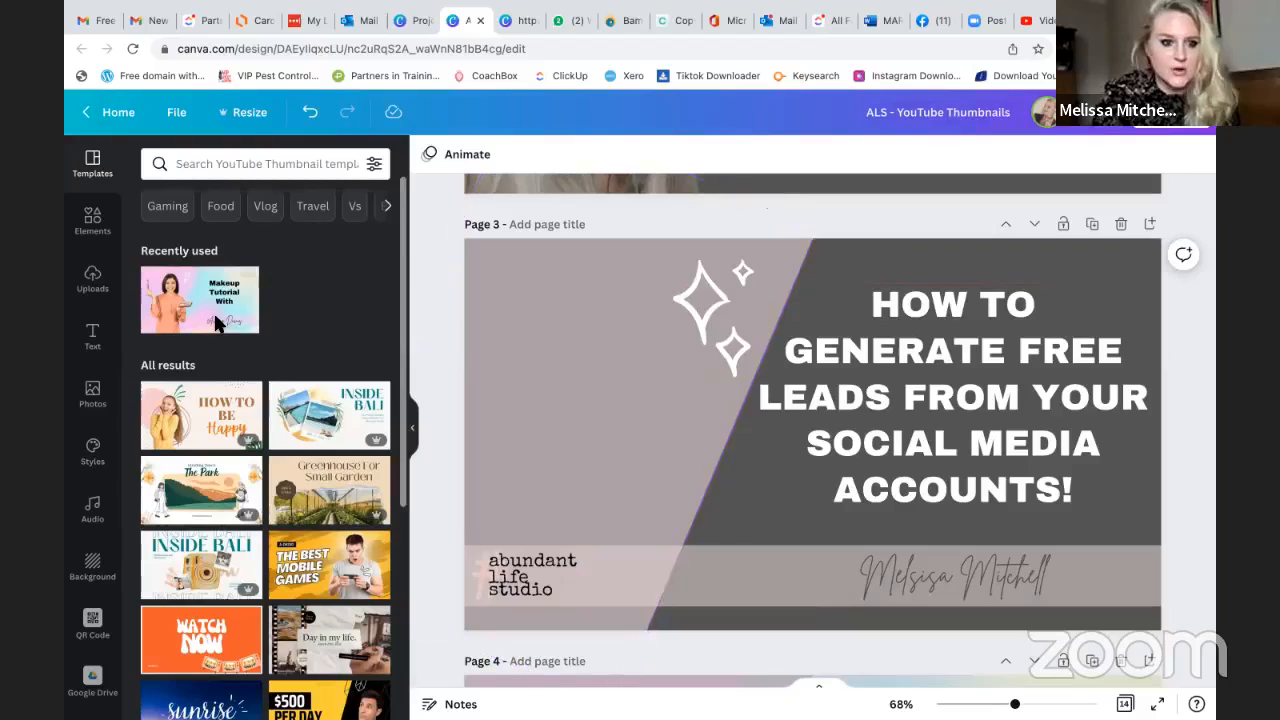
{"action": "left_click", "coordinate": [91, 282]}
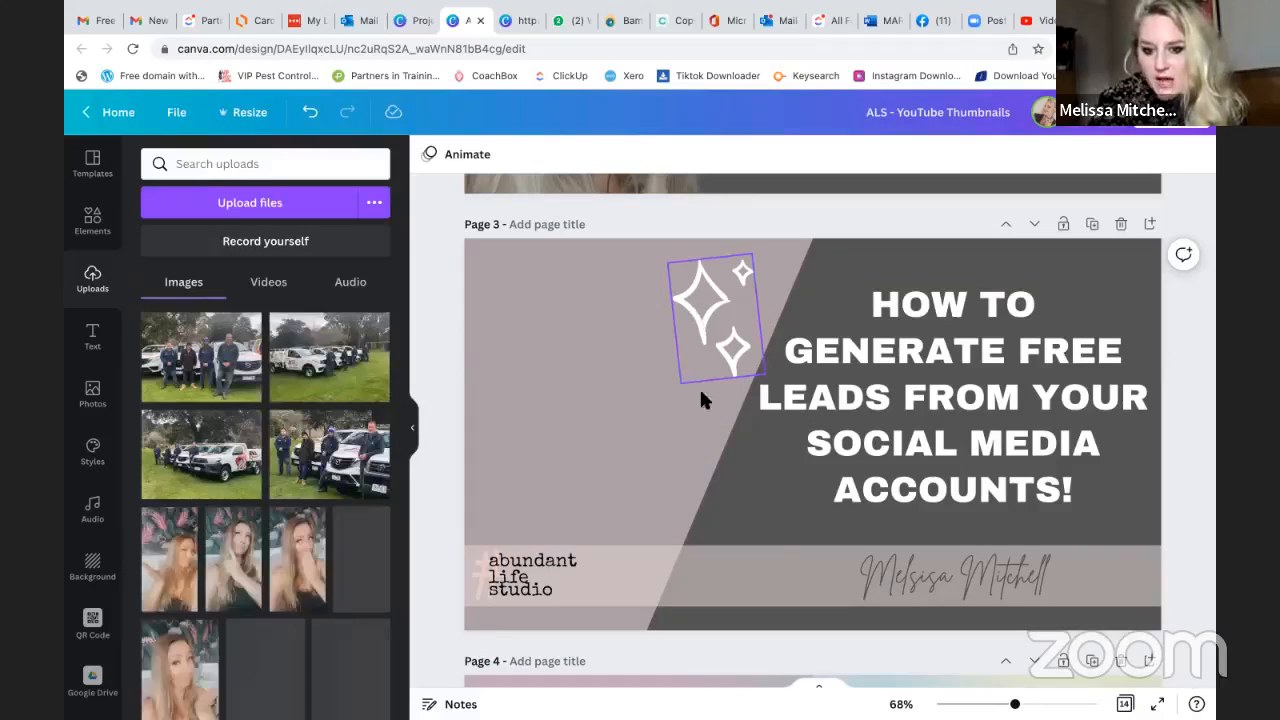
{"action": "mouse_move", "coordinate": [800, 578]}
{"action": "left_mouse_down"}
{"action": "mouse_move", "coordinate": [812, 579]}
{"action": "mouse_move", "coordinate": [776, 556]}
{"action": "left_mouse_up"}
{"action": "left_click_drag", "start_coordinate": [966, 409], "coordinate": [700, 382]}
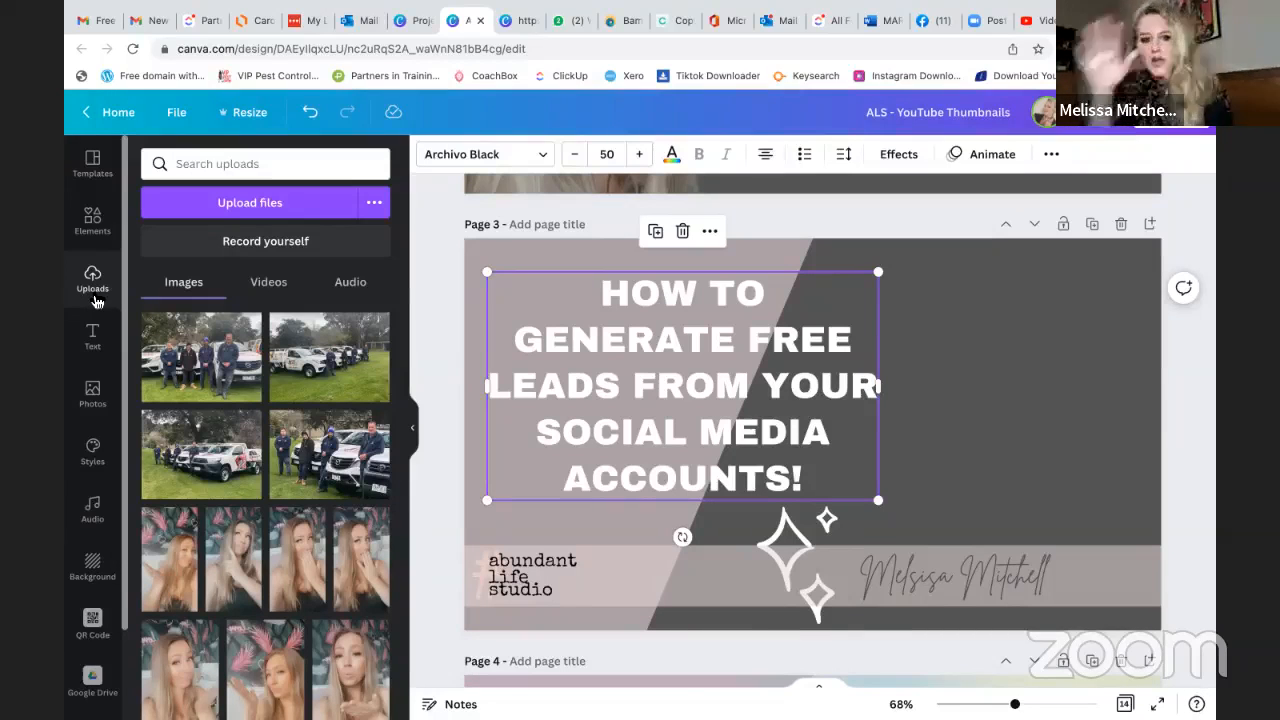
Add the uploaded photo of the woman in green shading her eyes and place it on the right side of page 3.
{"action": "left_click_drag", "start_coordinate": [406, 356], "coordinate": [406, 525]}
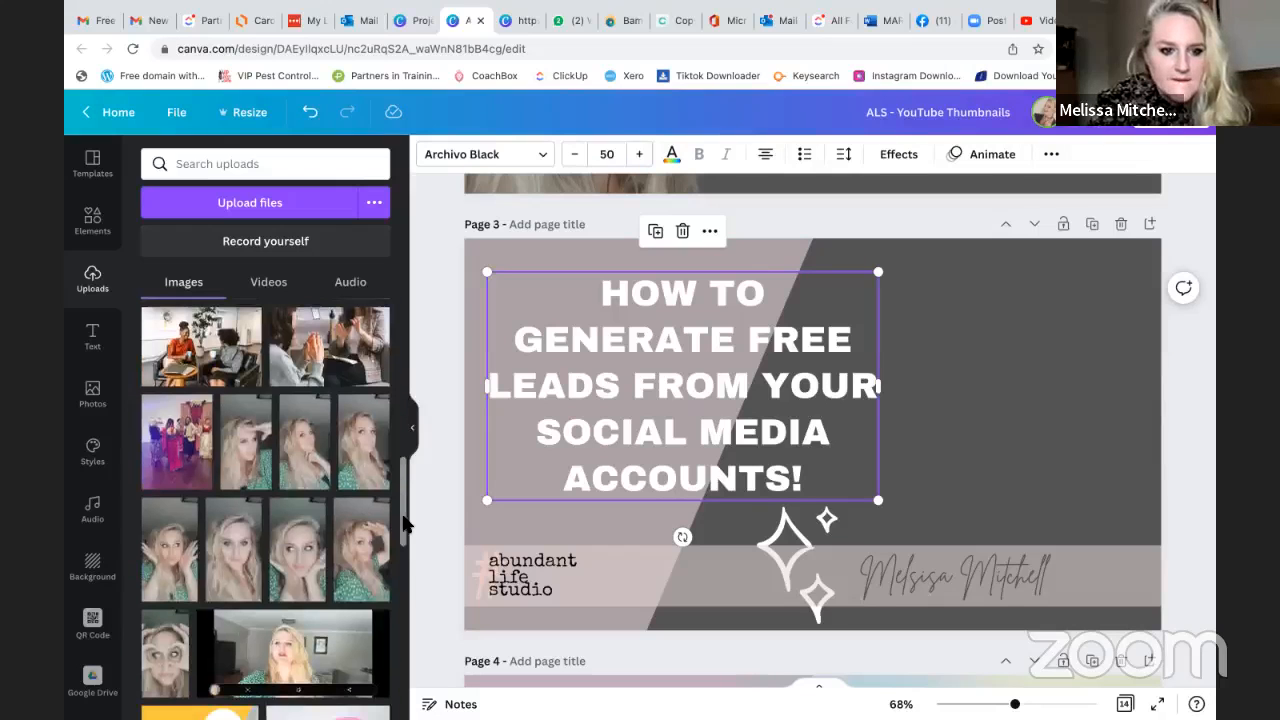
{"action": "left_click", "coordinate": [256, 454]}
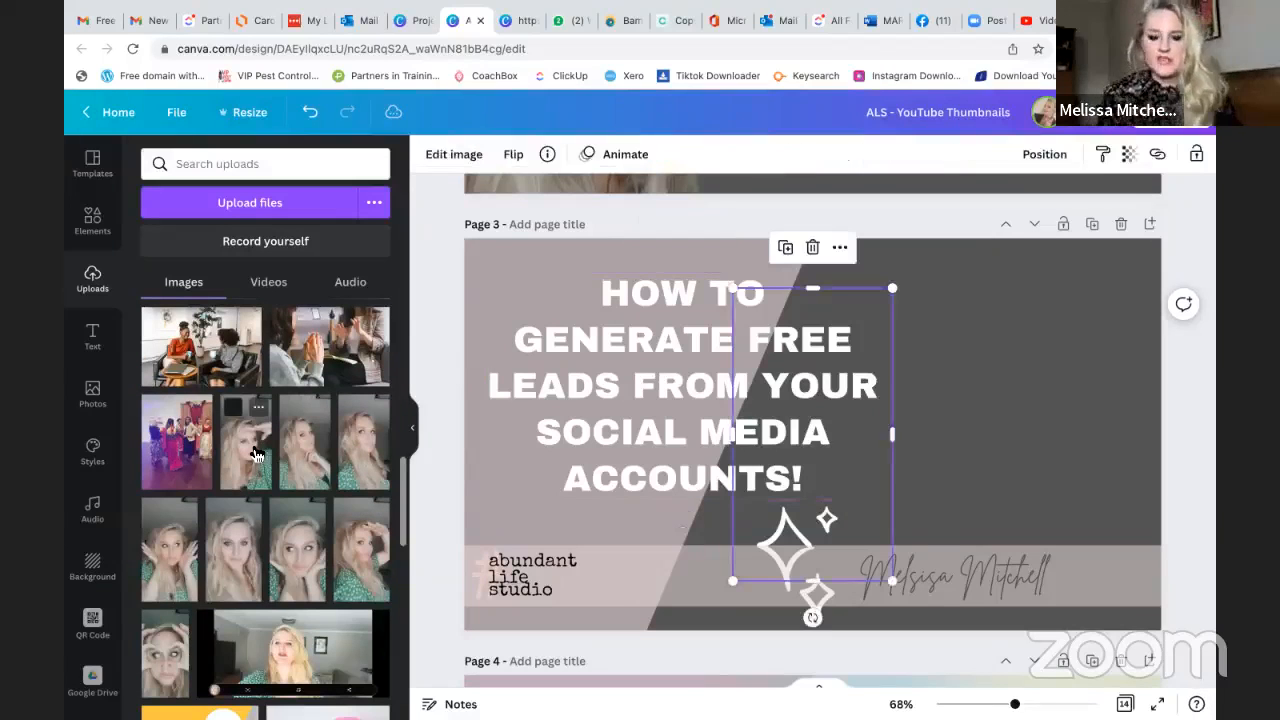
{"action": "left_click_drag", "start_coordinate": [857, 521], "coordinate": [1031, 450]}
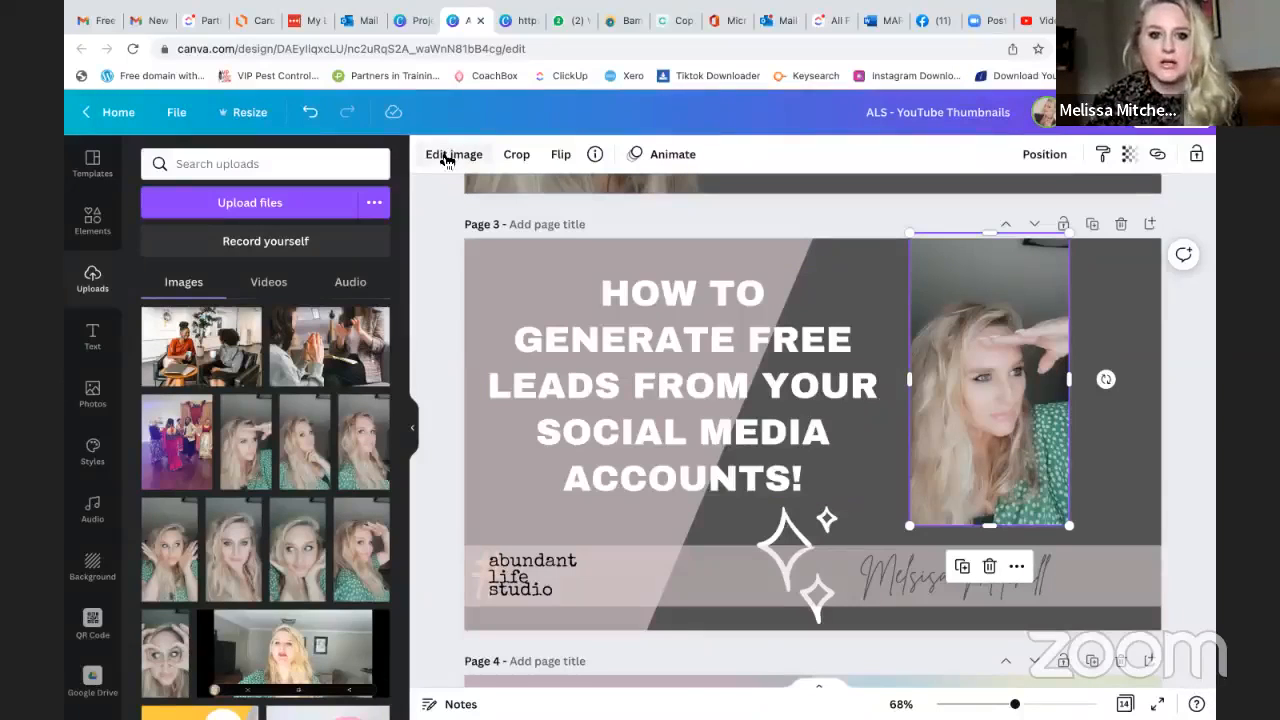
Remove the background from the new portrait on page 3 and flip it horizontally.
{"action": "left_click", "coordinate": [448, 156]}
{"action": "left_click", "coordinate": [264, 300]}
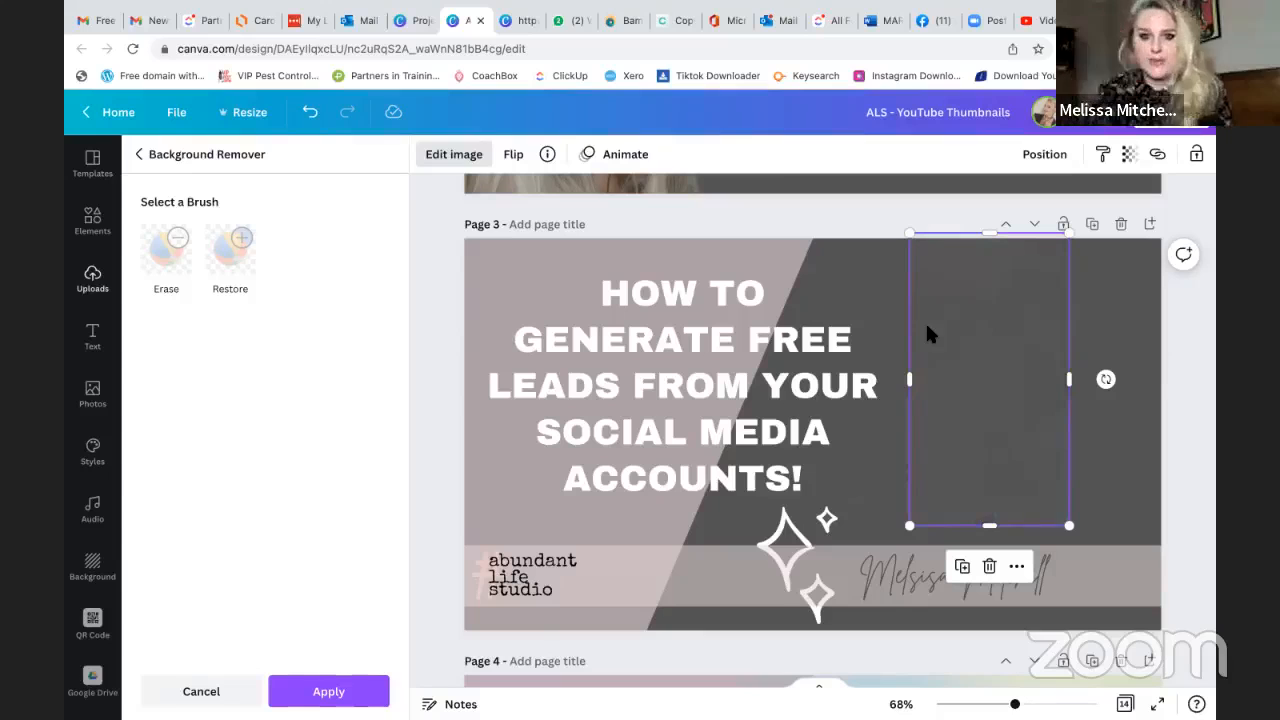
{"action": "left_click", "coordinate": [514, 156]}
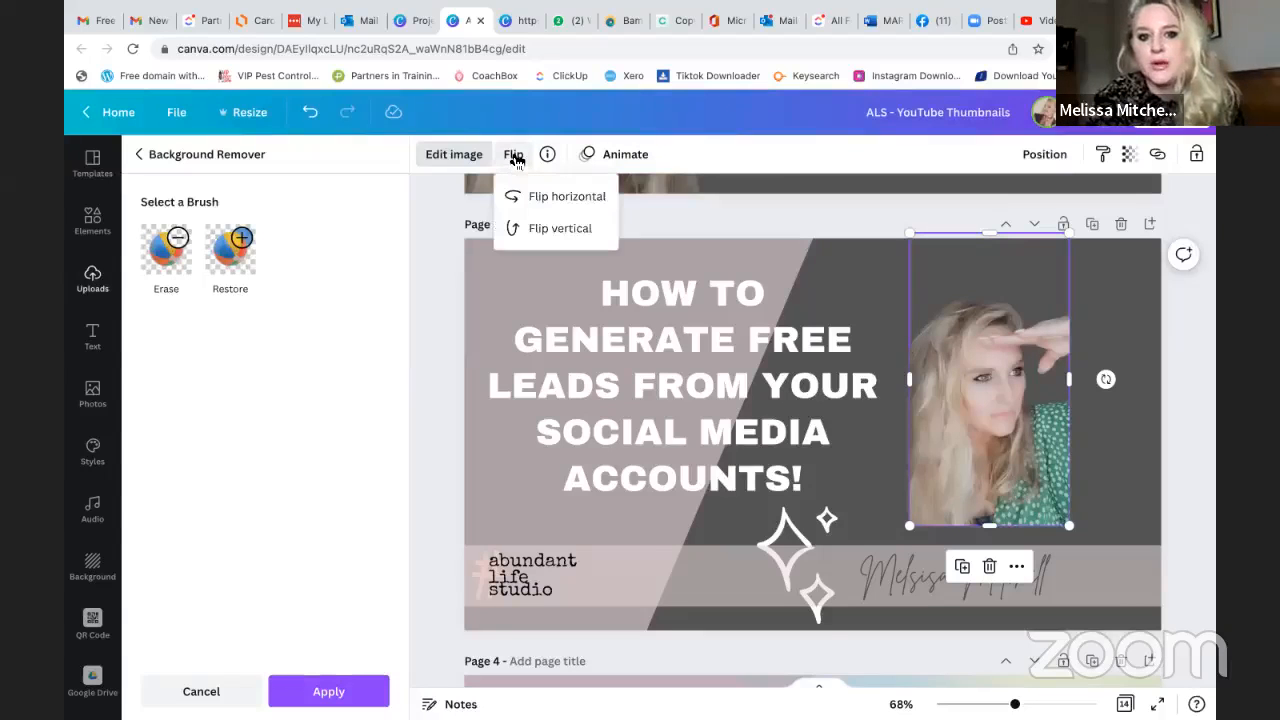
{"action": "left_click", "coordinate": [550, 197]}
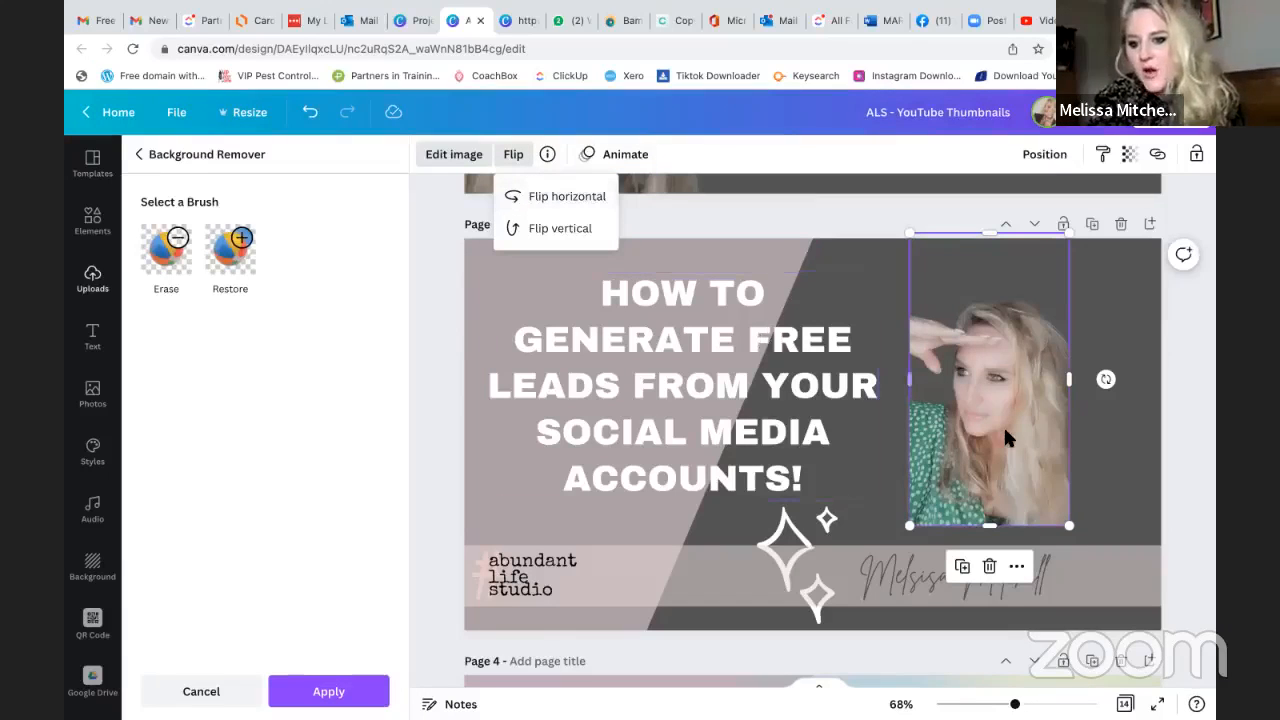
Move the portrait close to the right edge of page 3 and enlarge it past the page's top edge.
{"action": "left_click_drag", "start_coordinate": [1007, 438], "coordinate": [1086, 448]}
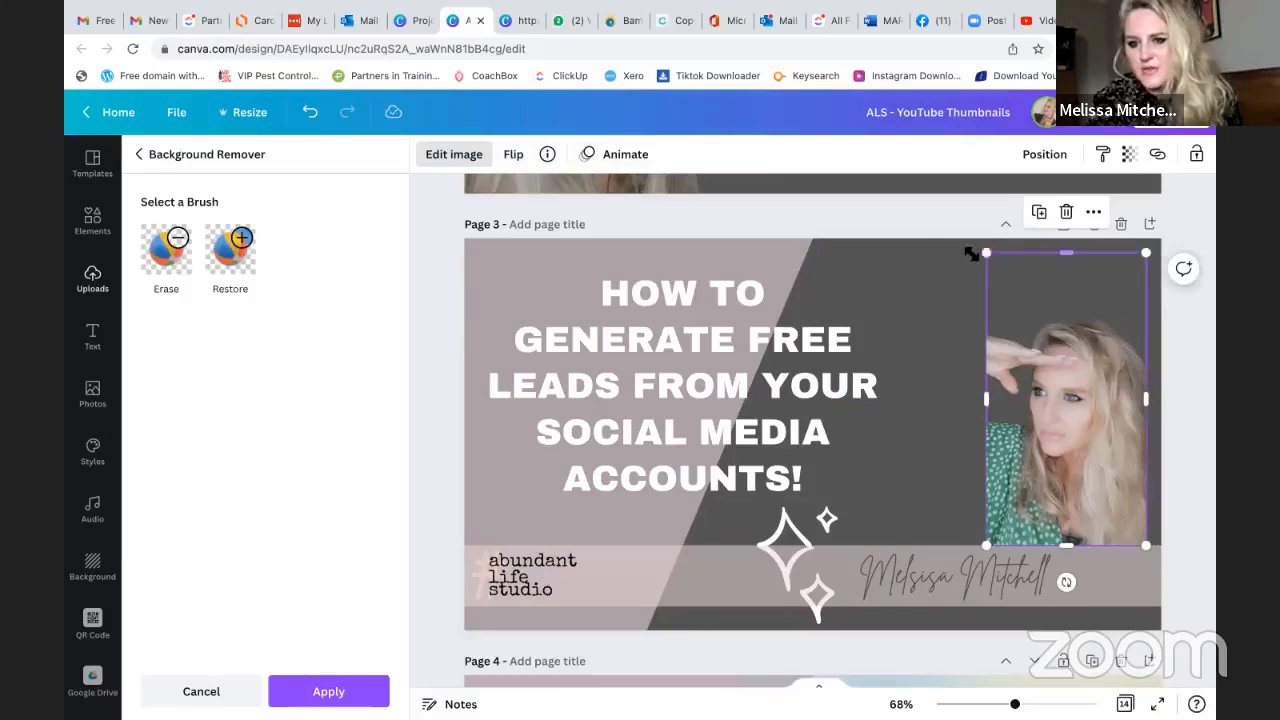
{"action": "left_click_drag", "start_coordinate": [925, 237], "coordinate": [874, 209]}
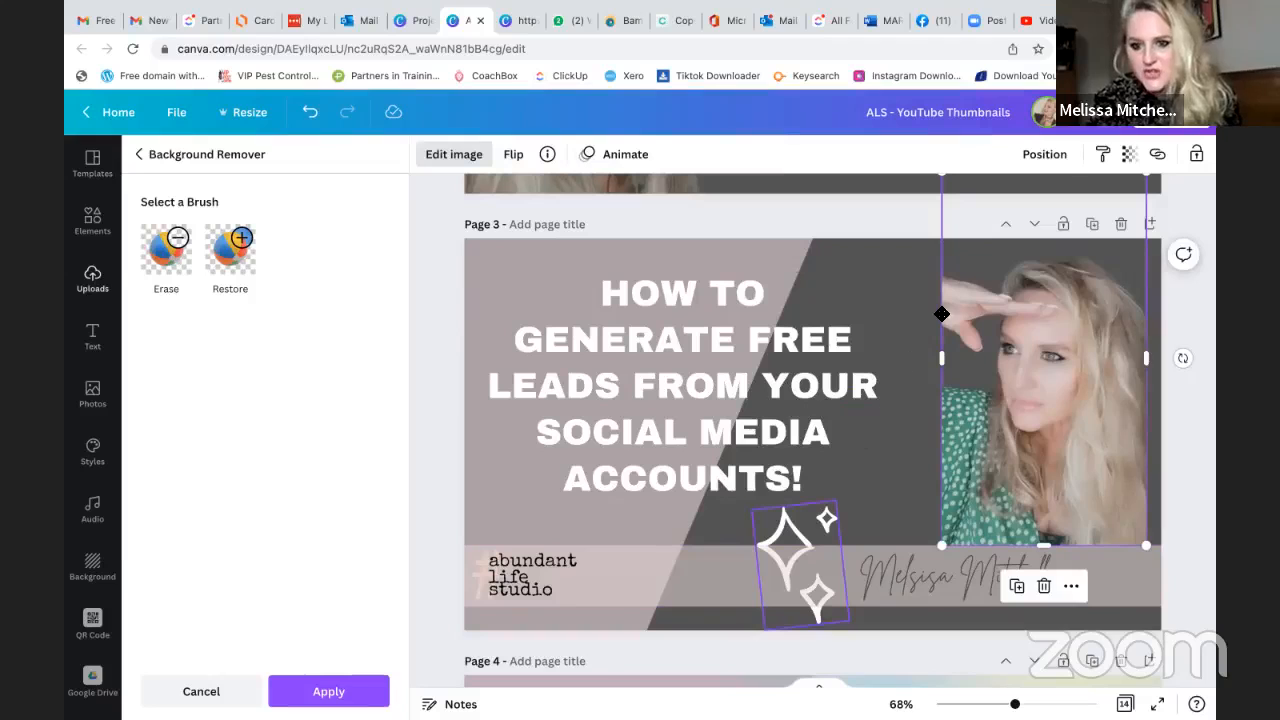
Move the sparkles on page 3 beside the woman's raised hand and bring them forward in front of the portrait.
{"action": "left_click_drag", "start_coordinate": [942, 314], "coordinate": [936, 284]}
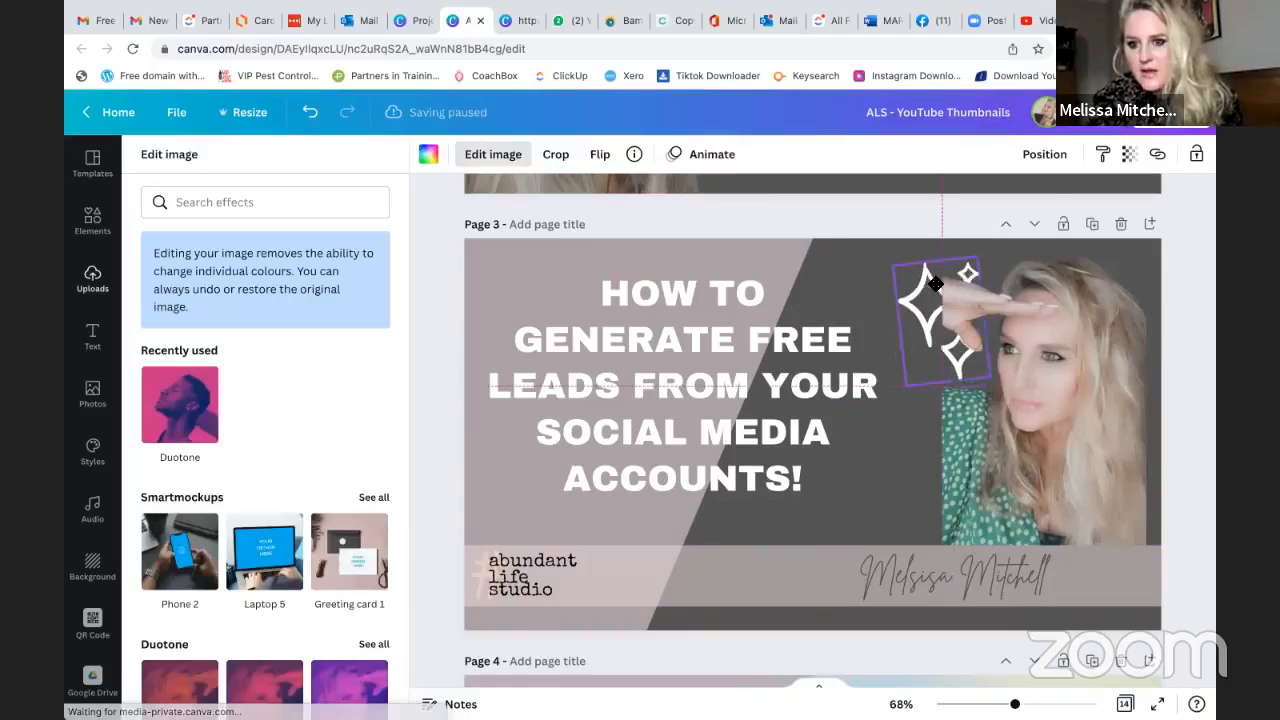
{"action": "left_click", "coordinate": [1044, 154]}
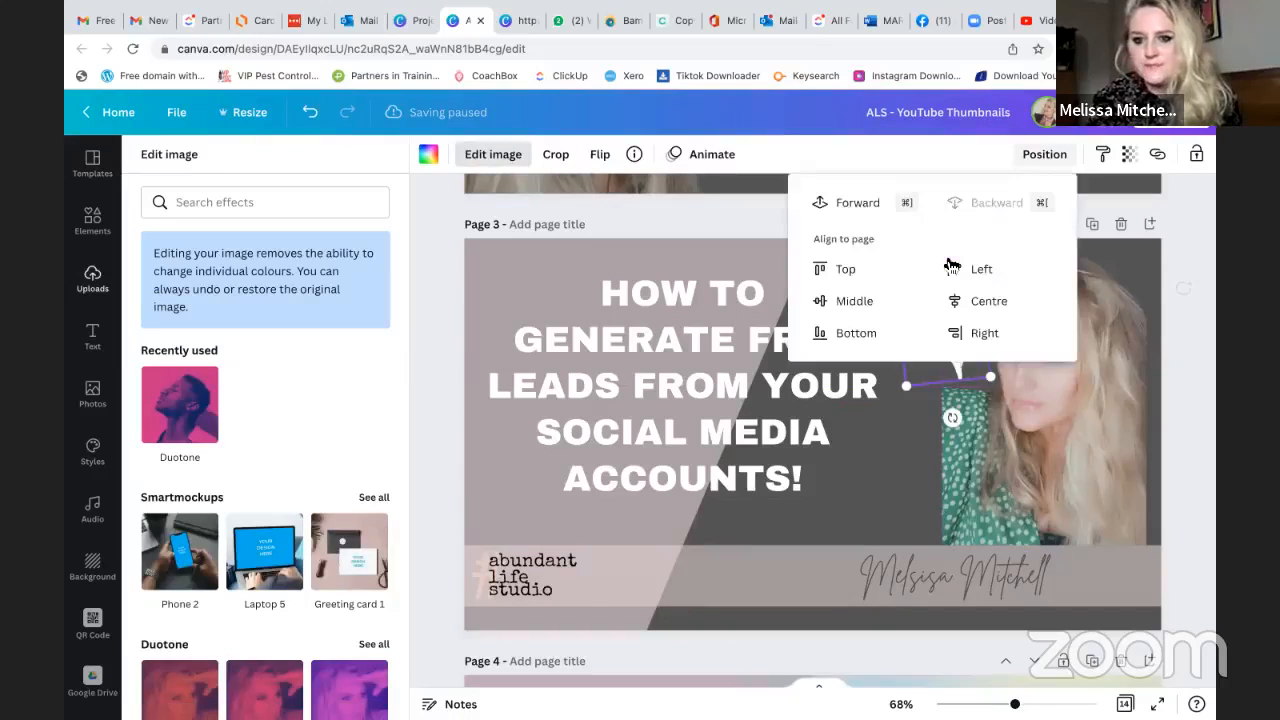
{"action": "left_click", "coordinate": [872, 203]}
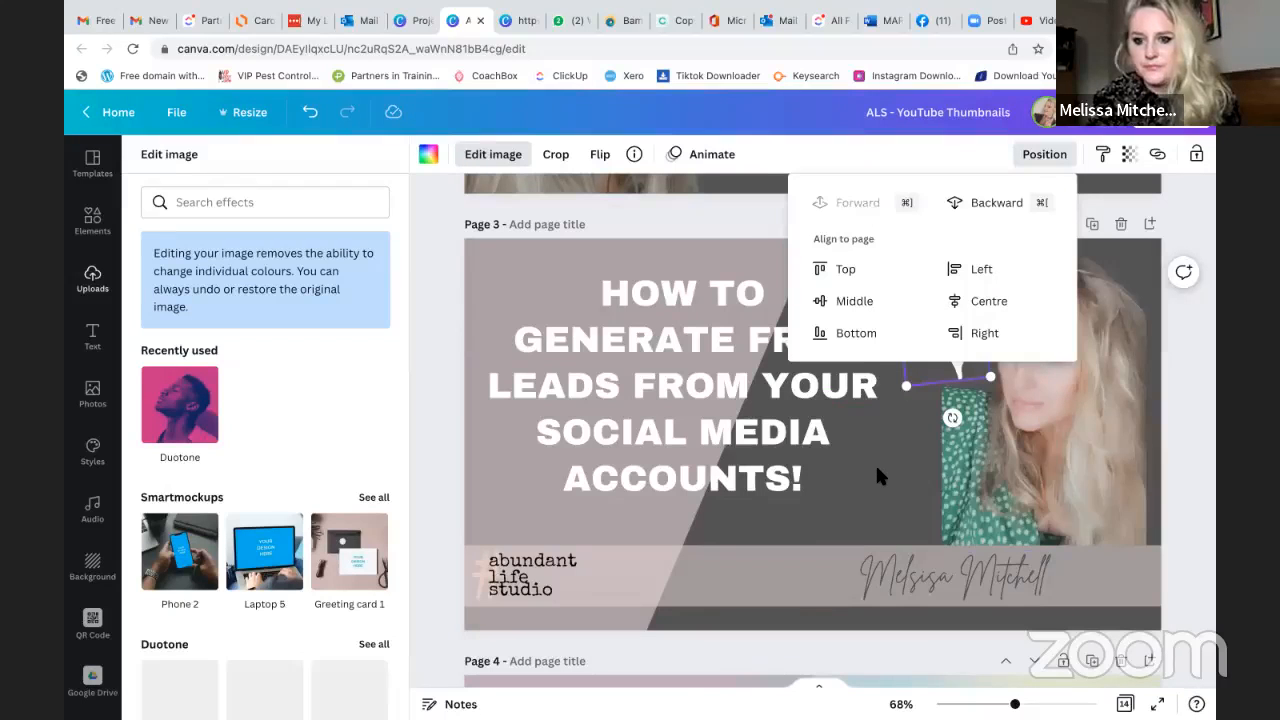
{"action": "left_click", "coordinate": [1147, 418]}
{"action": "left_click", "coordinate": [1193, 372]}
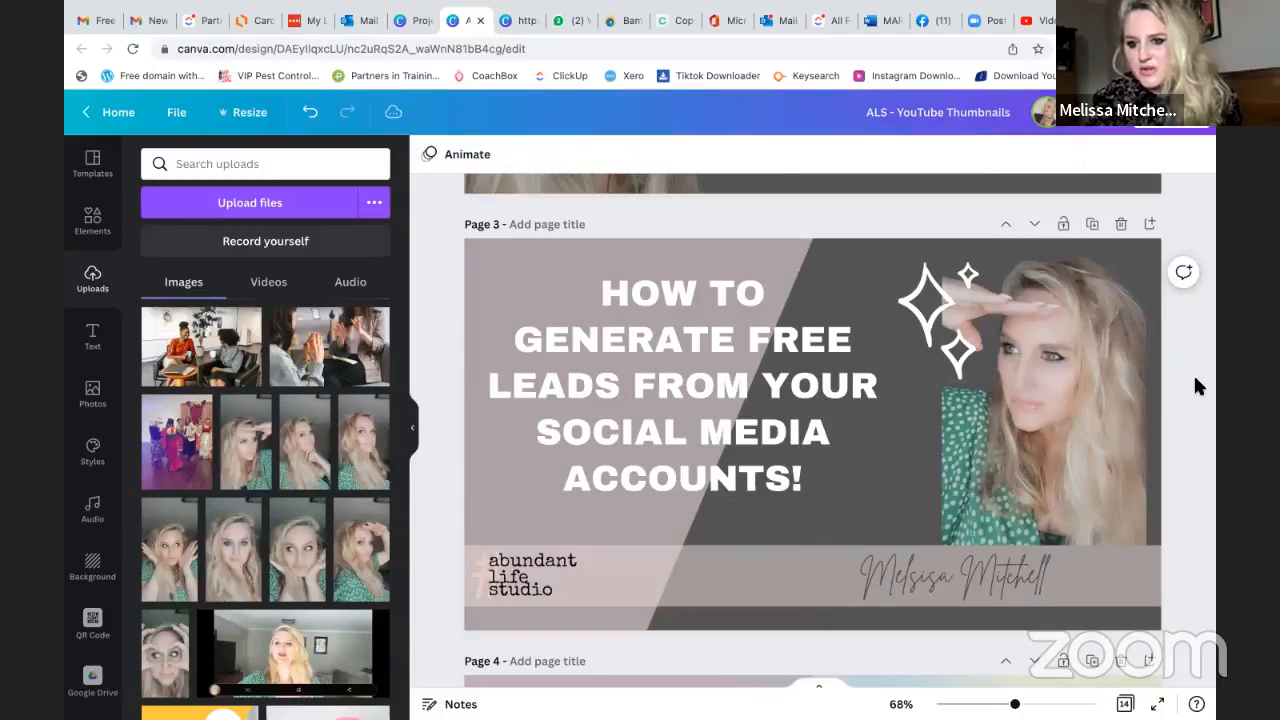
{"action": "left_click_drag", "start_coordinate": [970, 354], "coordinate": [963, 379]}
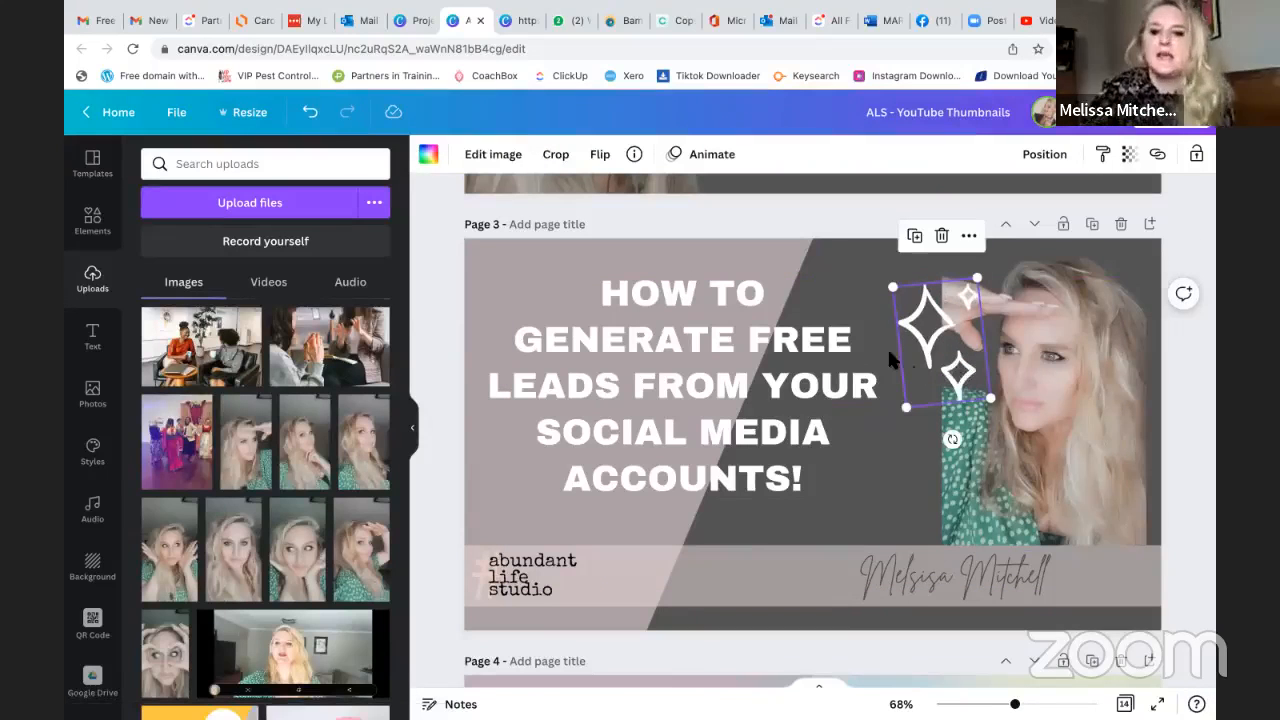
Change the background of page 3 to the dark burgundy from the Abundant Life Studio brand kit's logo colours.
{"action": "left_click", "coordinate": [850, 262]}
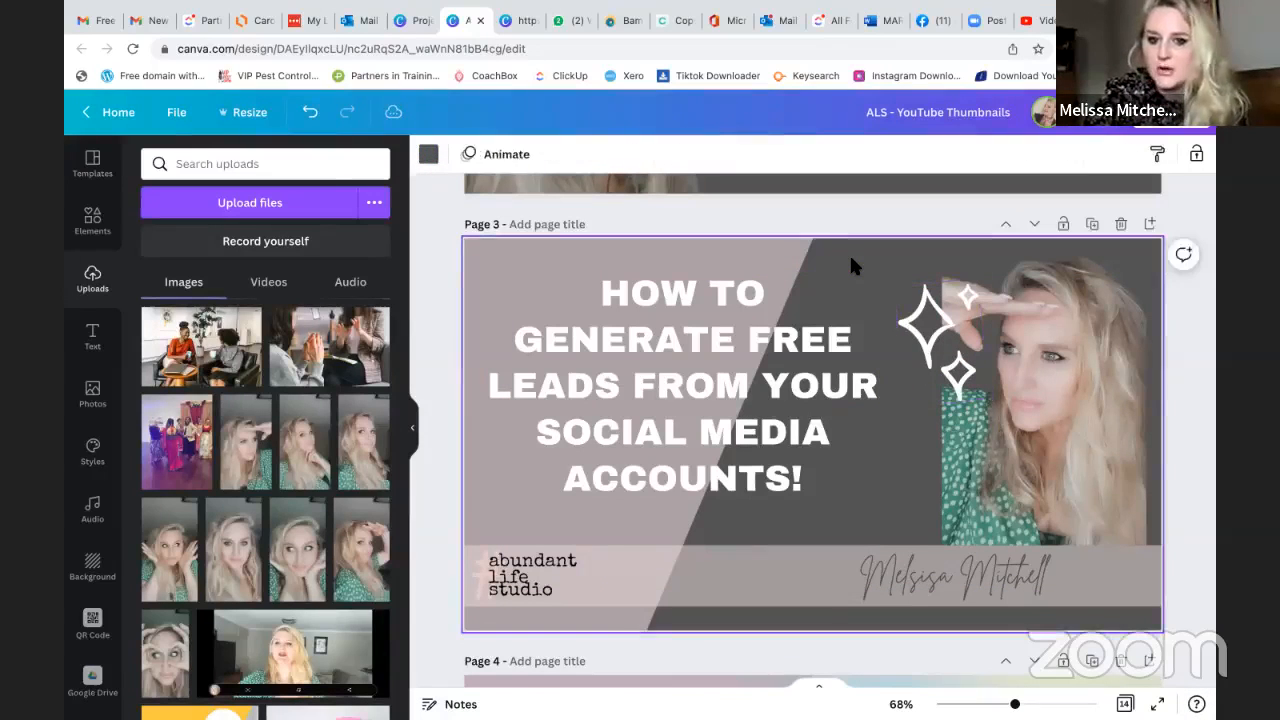
{"action": "left_click", "coordinate": [428, 154]}
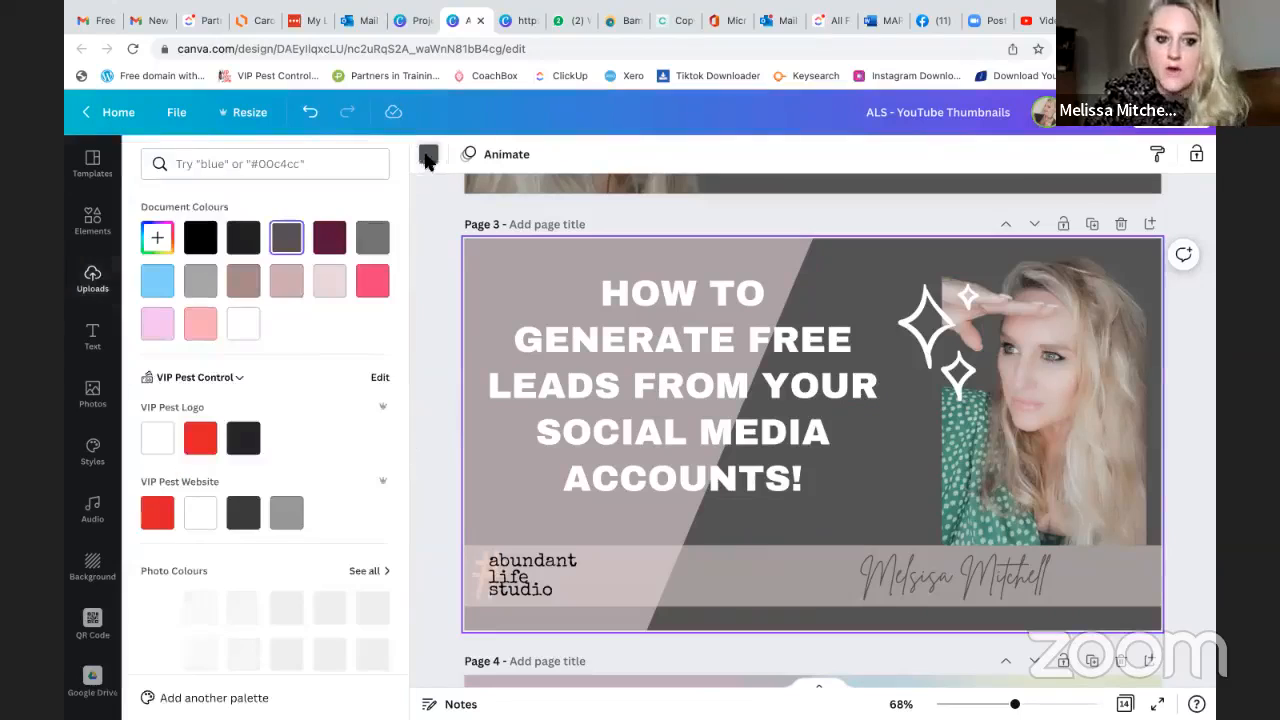
{"action": "left_click", "coordinate": [235, 378]}
{"action": "left_click", "coordinate": [511, 509]}
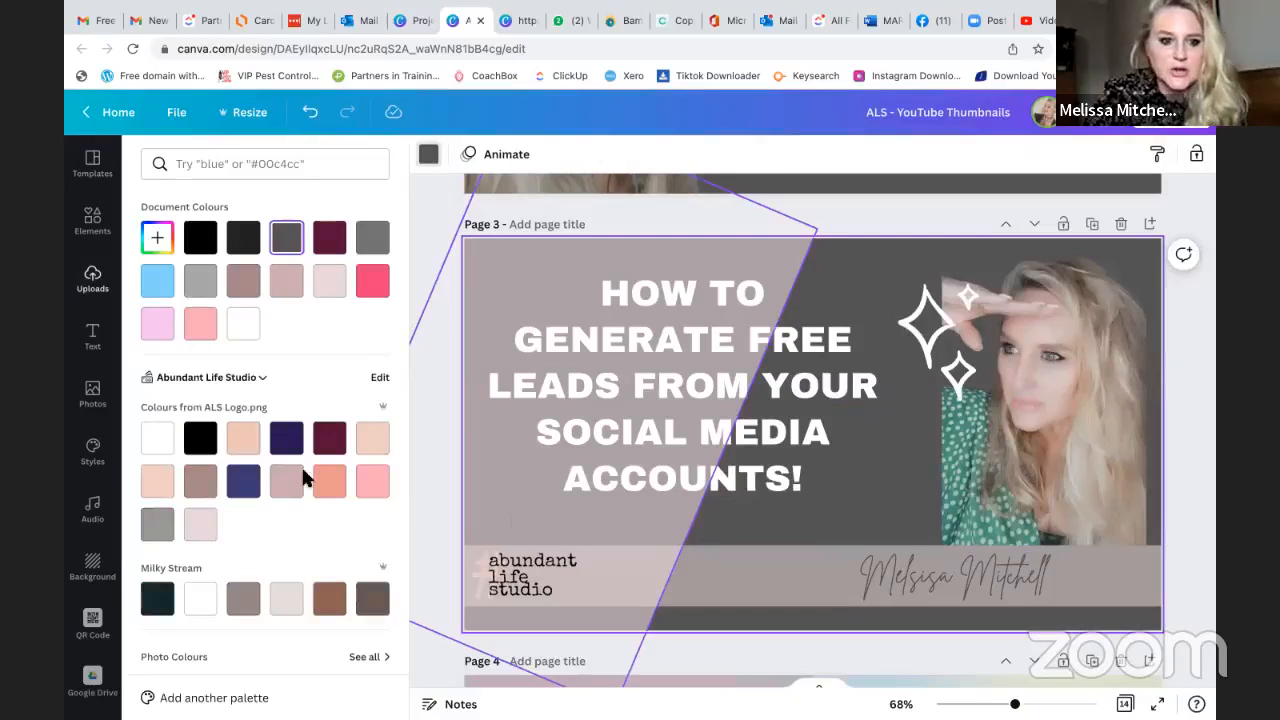
{"action": "left_click", "coordinate": [325, 453]}
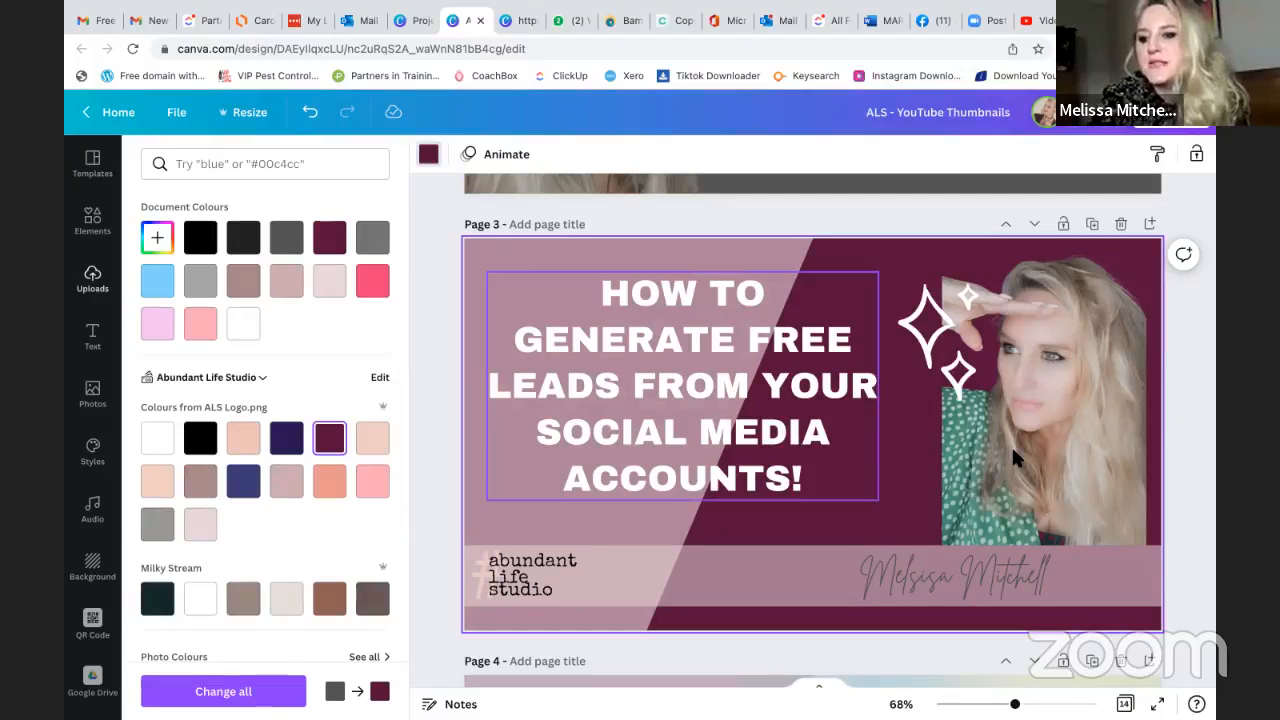
Review the existing thumbnail designs on pages 4 to 11, comparing their portraits, headlines and brand colours.
{"action": "scroll", "coordinate": [1195, 384], "scroll_direction": "down", "scroll_amount": 6}
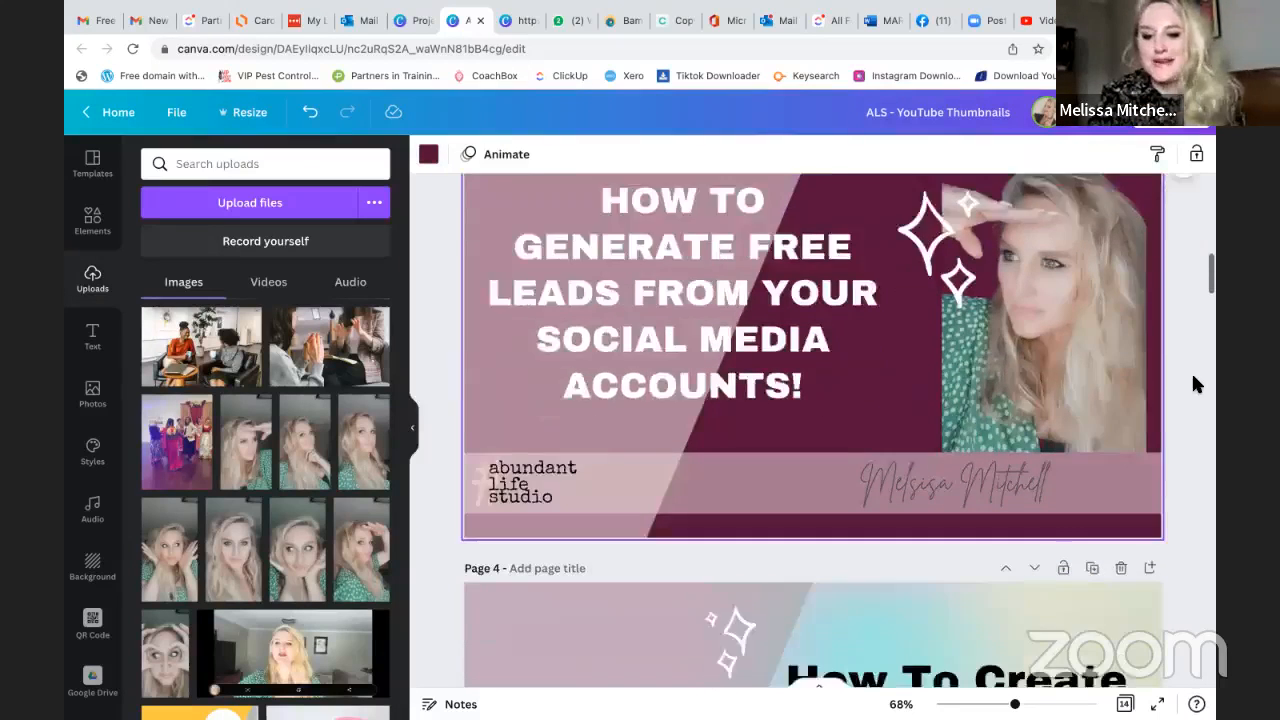
{"action": "scroll", "coordinate": [1195, 384], "scroll_direction": "down", "scroll_amount": 5}
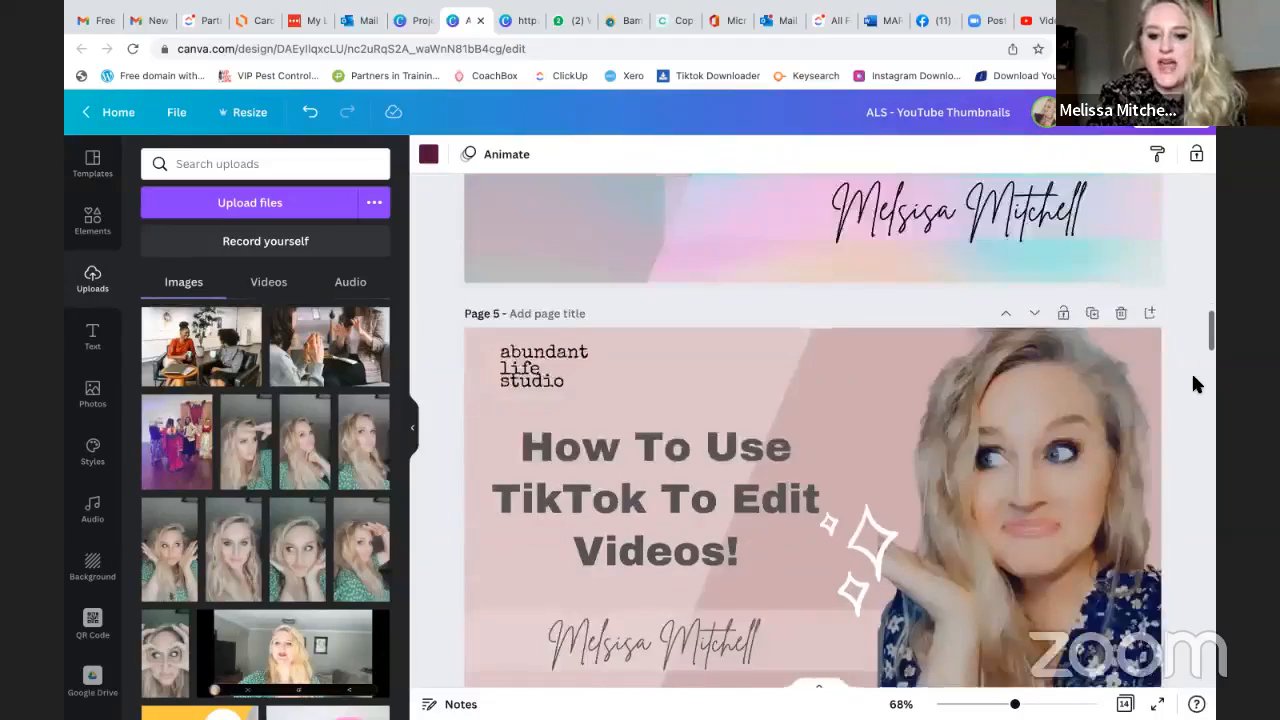
{"action": "scroll", "coordinate": [1195, 384], "scroll_direction": "down", "scroll_amount": 6}
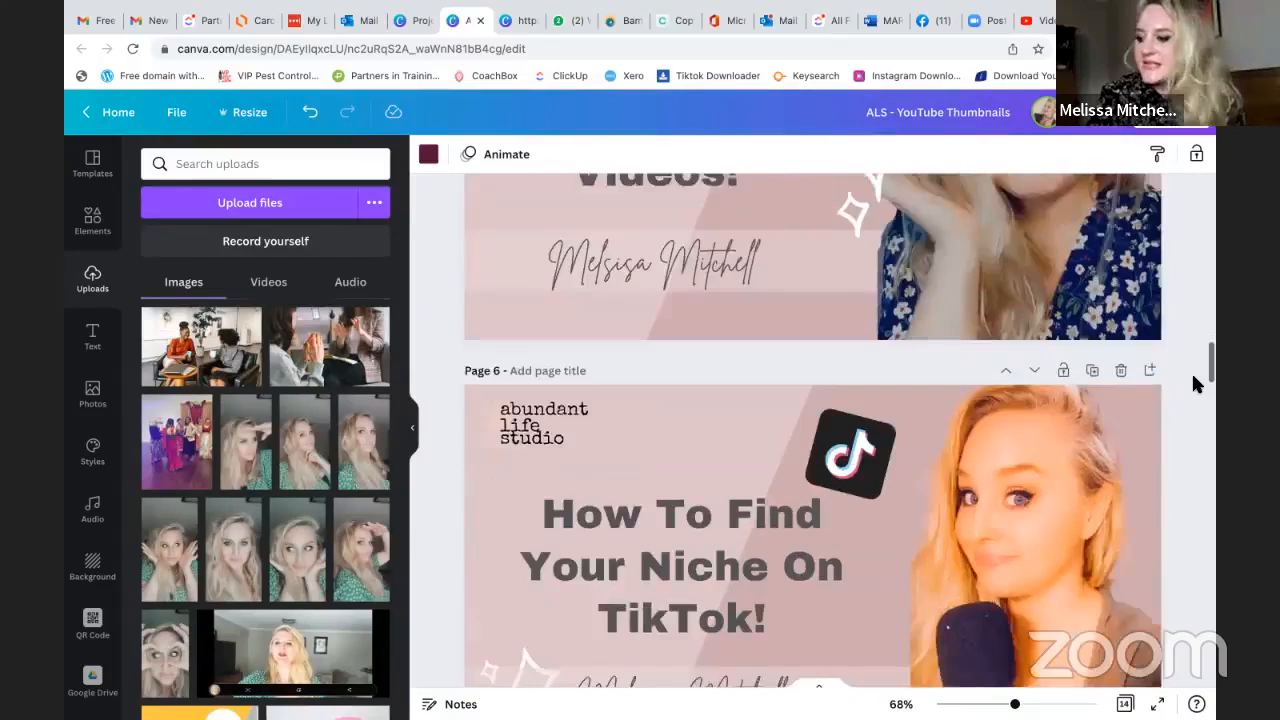
{"action": "scroll", "coordinate": [1197, 384], "scroll_direction": "down", "scroll_amount": 1}
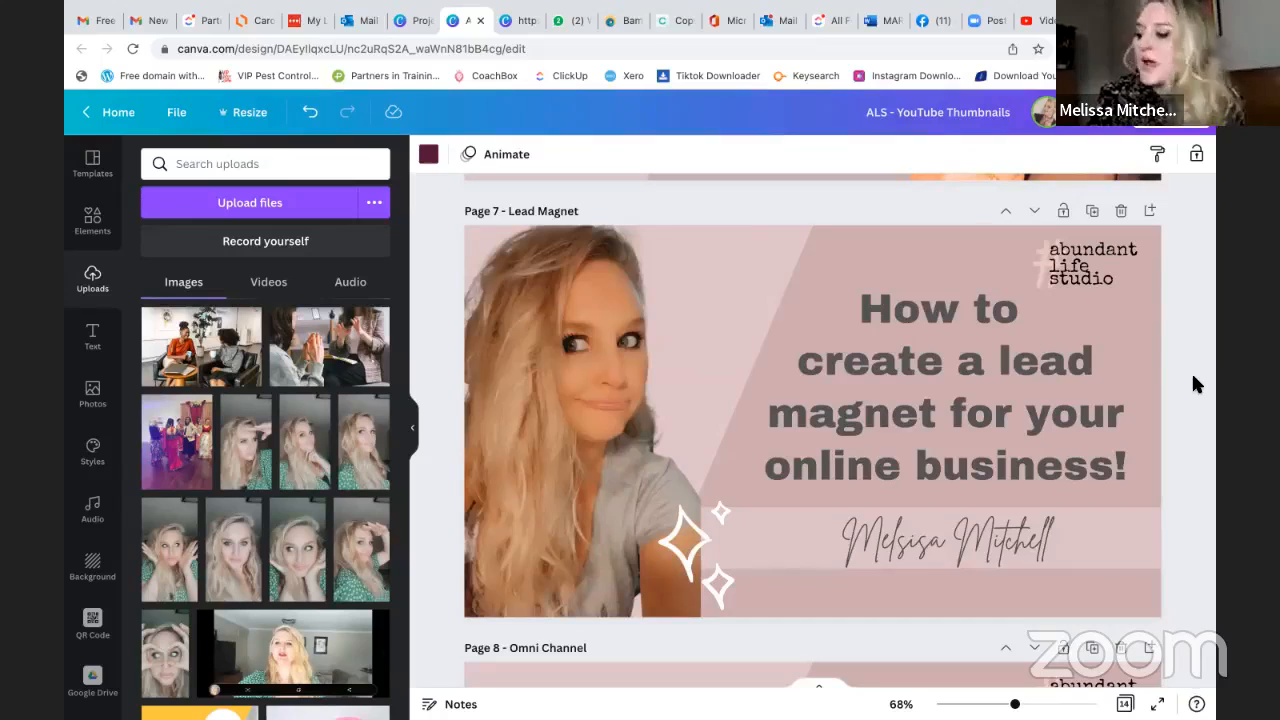
{"action": "scroll", "coordinate": [1195, 384], "scroll_direction": "down", "scroll_amount": 3}
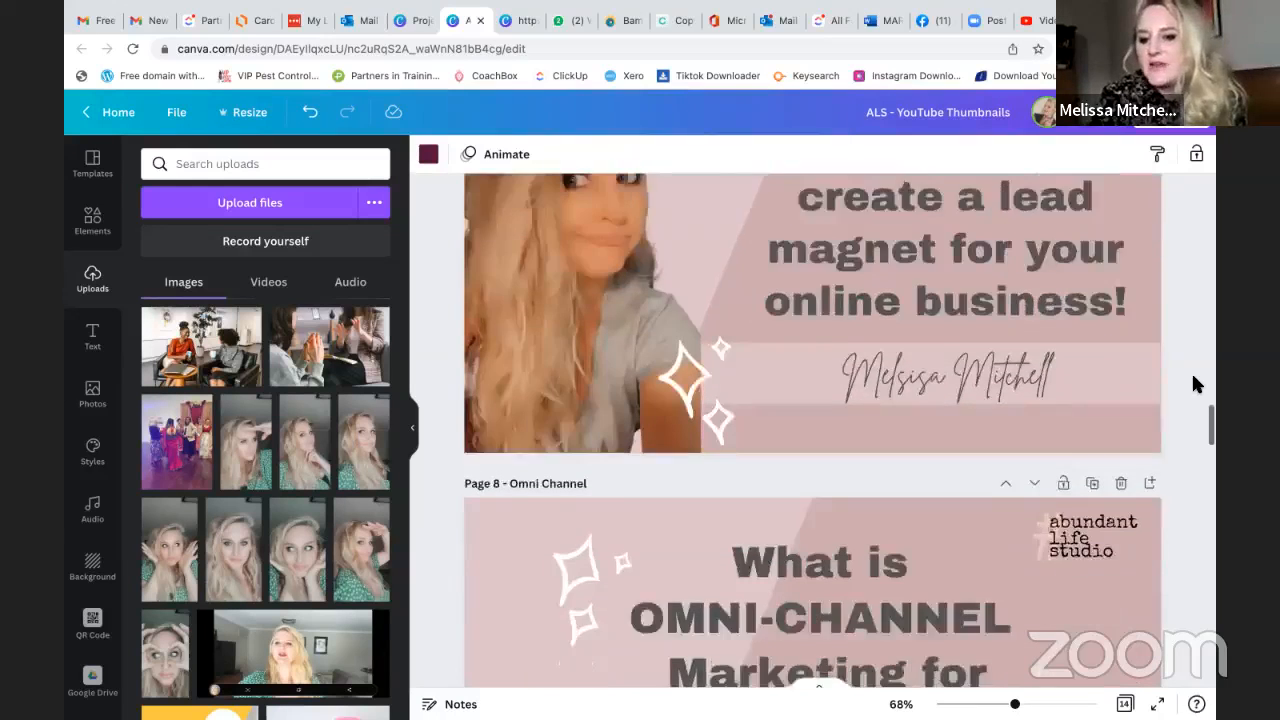
{"action": "scroll", "coordinate": [1195, 384], "scroll_direction": "down", "scroll_amount": 12}
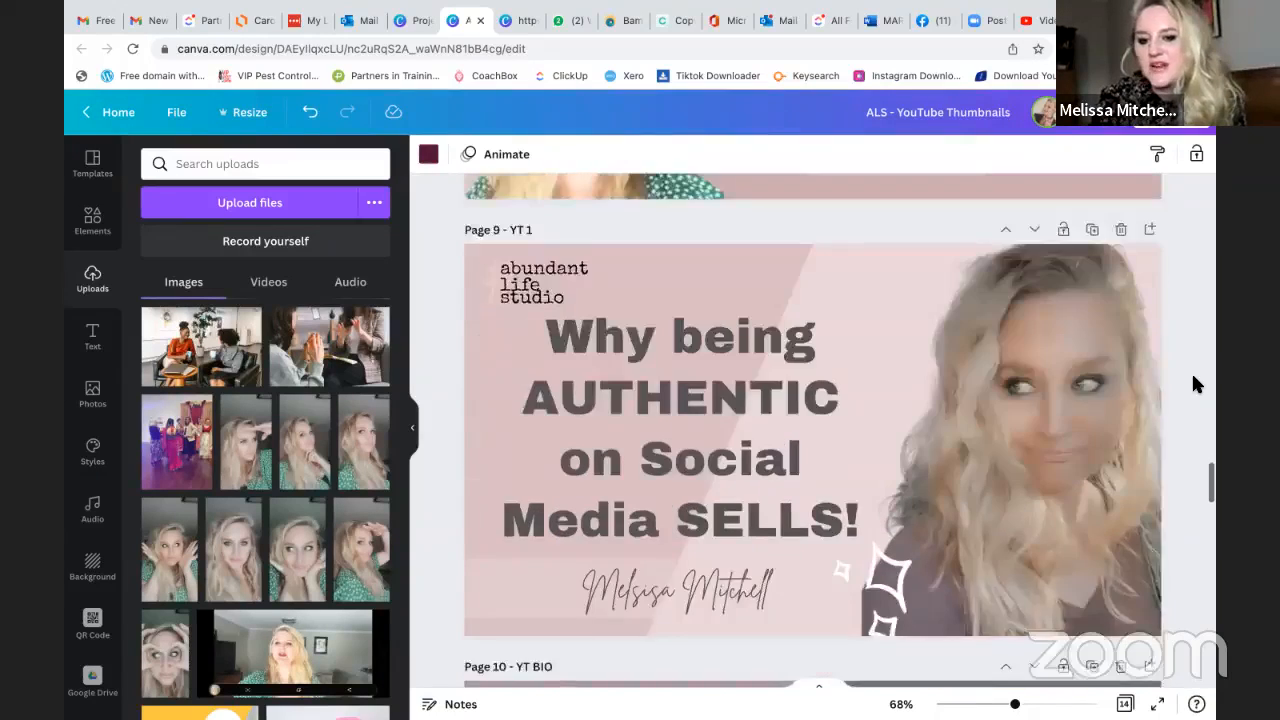
{"action": "scroll", "coordinate": [1195, 384], "scroll_direction": "down", "scroll_amount": 4}
{"action": "scroll", "coordinate": [1195, 384], "scroll_direction": "up", "scroll_amount": 1}
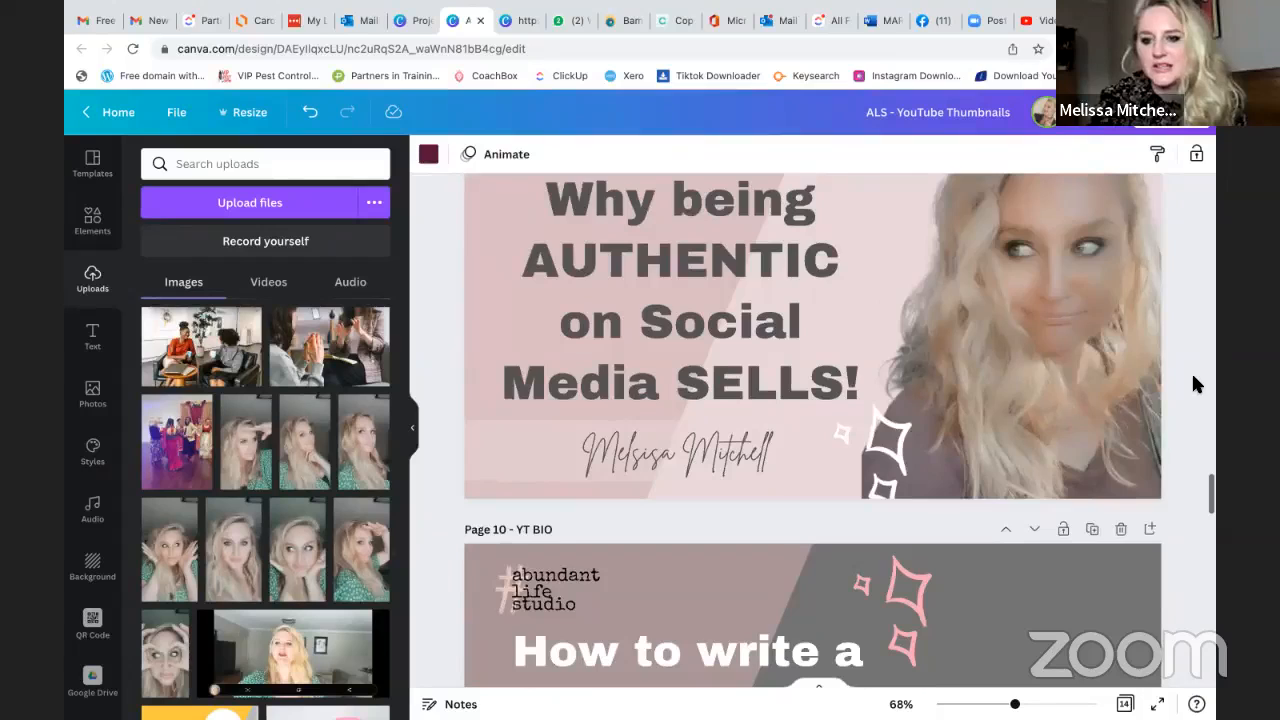
{"action": "scroll", "coordinate": [949, 311], "scroll_direction": "up", "scroll_amount": 7}
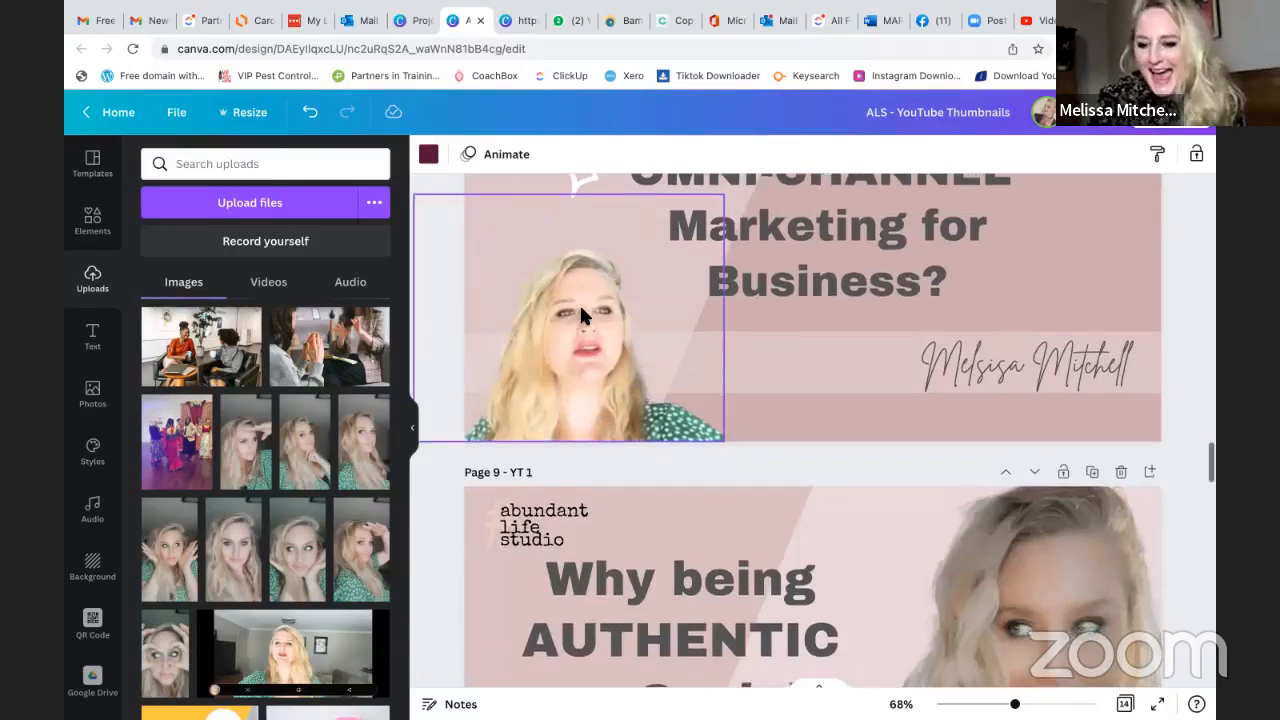
{"action": "scroll", "coordinate": [581, 312], "scroll_direction": "down", "scroll_amount": 7}
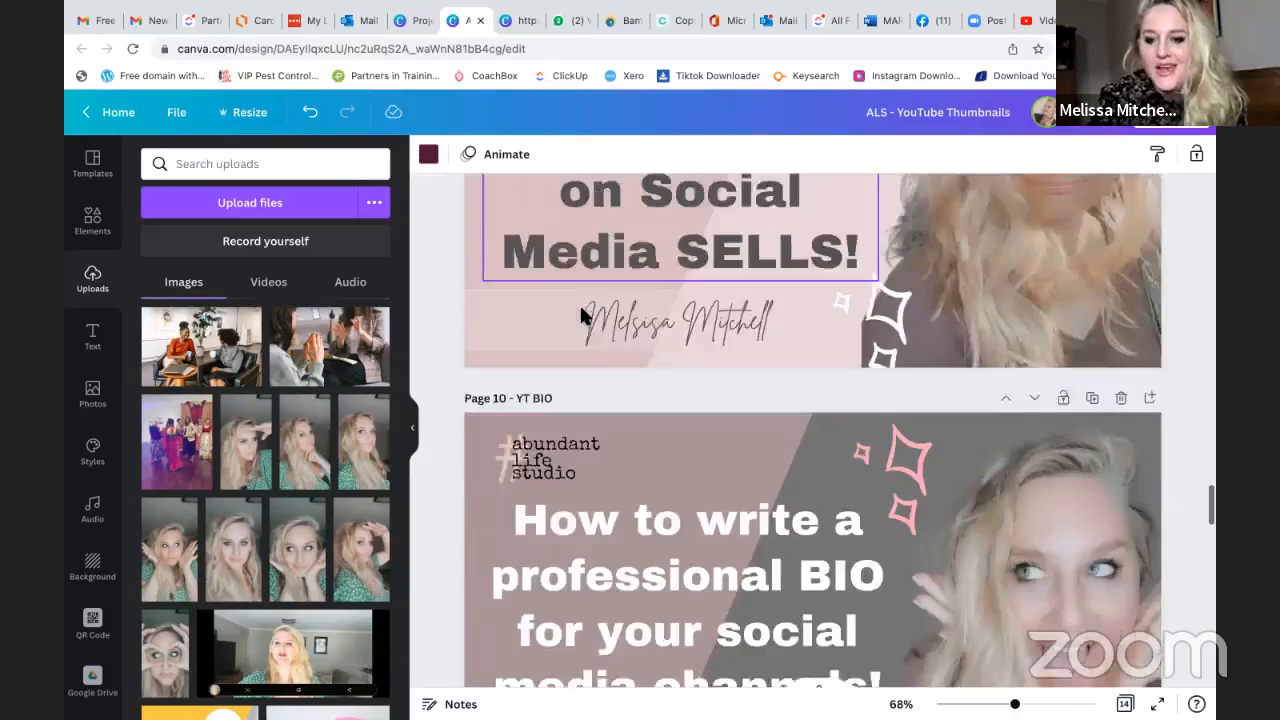
{"action": "scroll", "coordinate": [581, 315], "scroll_direction": "down", "scroll_amount": 5}
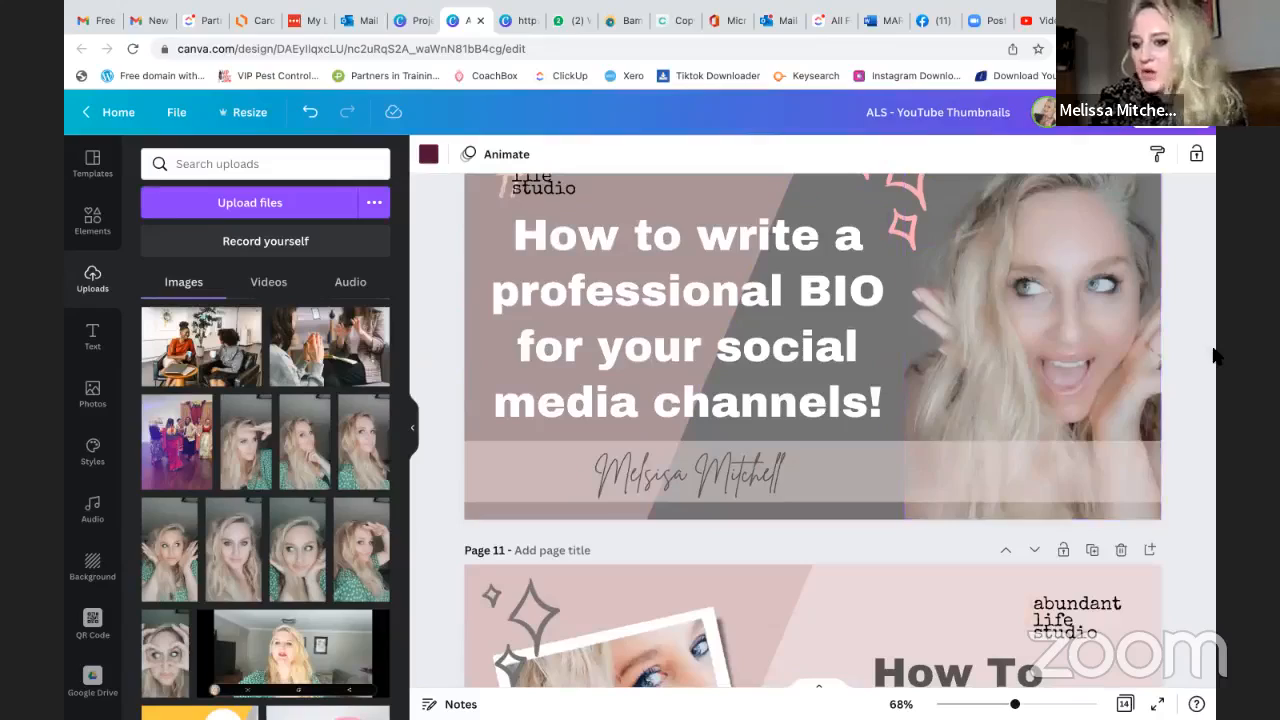